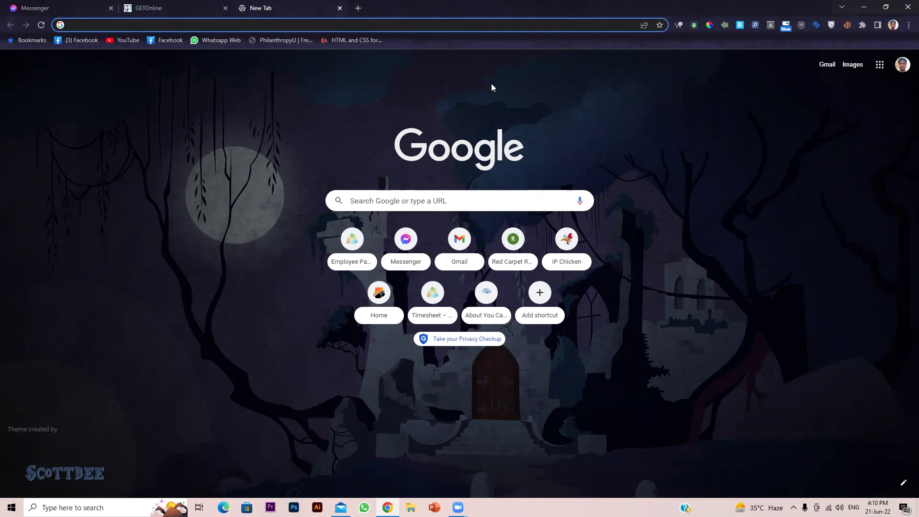
Go to webmail.webiday.com in Chrome's address bar
text(we)
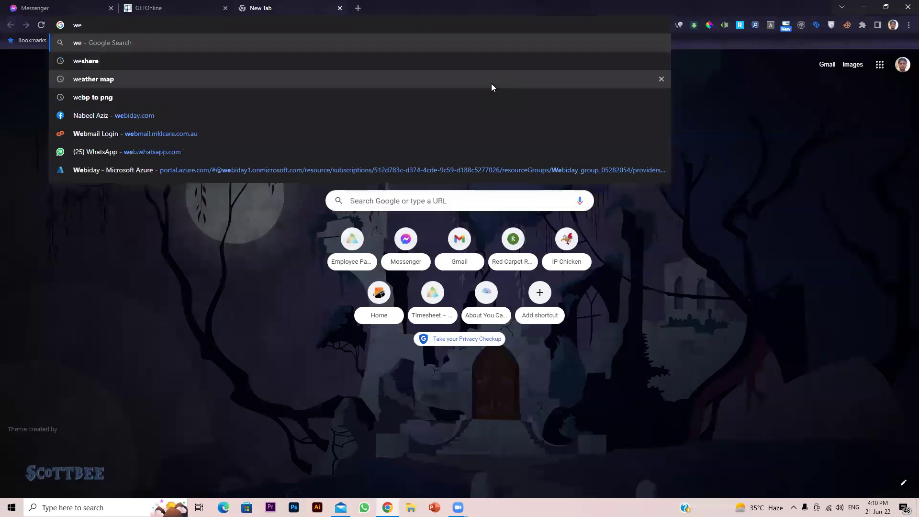
text(bm)
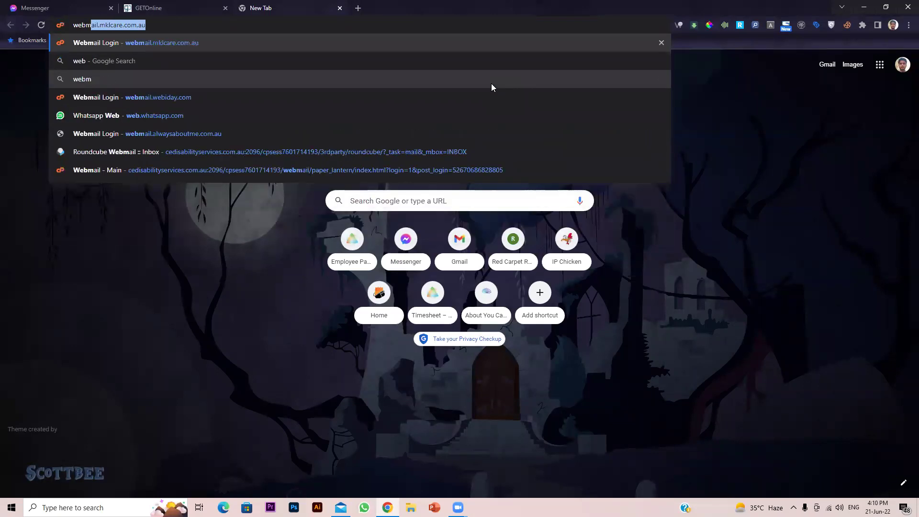
text(ail.w)
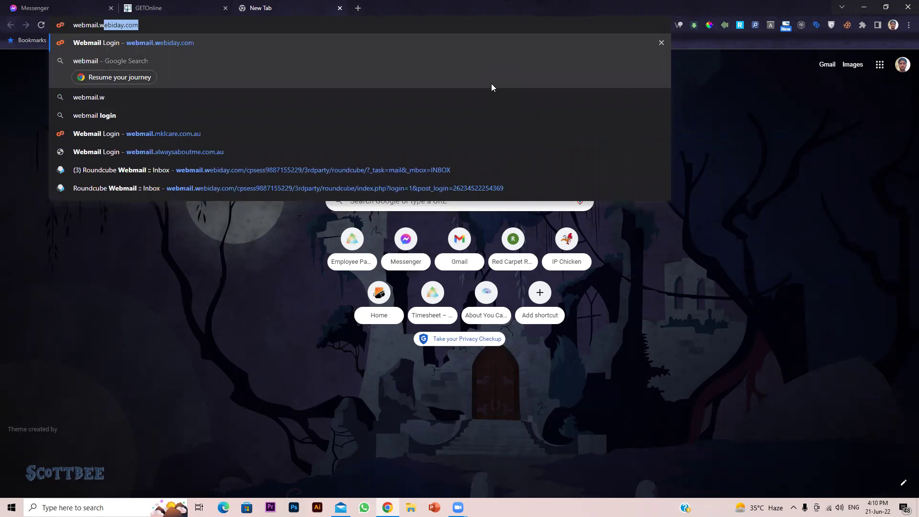
text(ebiday.com)
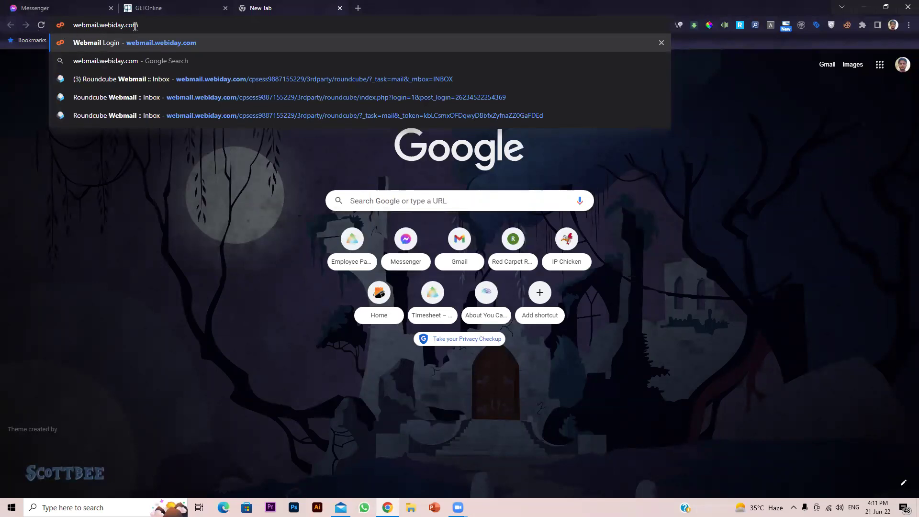
key(Return)
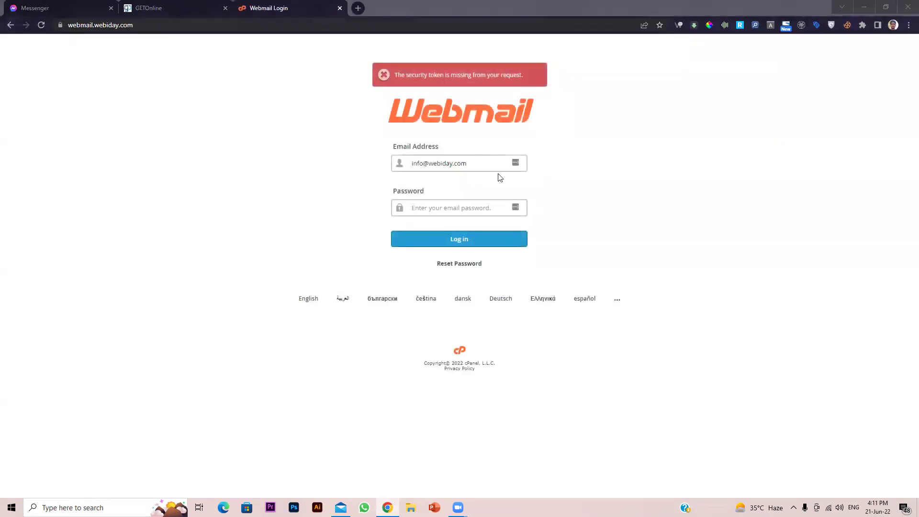
Log in to cPanel Webmail by entering the mailbox password and submitting
click(433, 160)
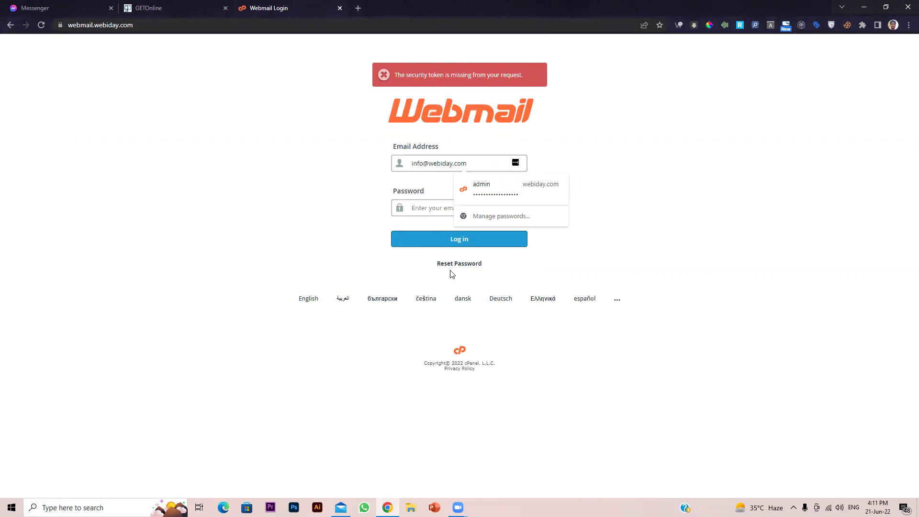
click(422, 210)
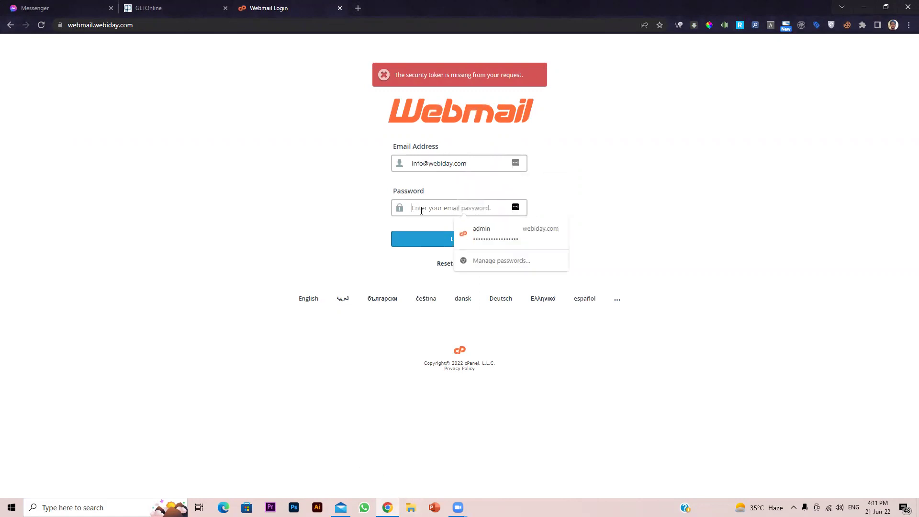
text(•••••••••••••)
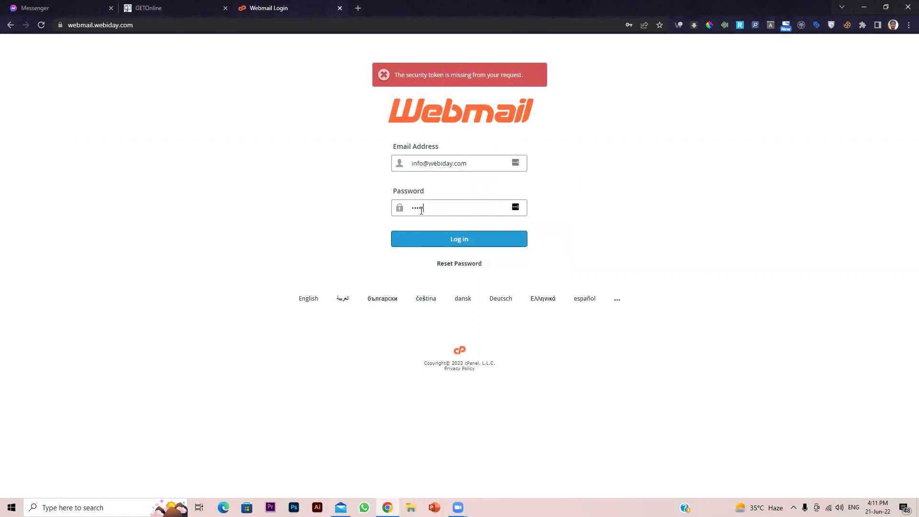
key(Return)
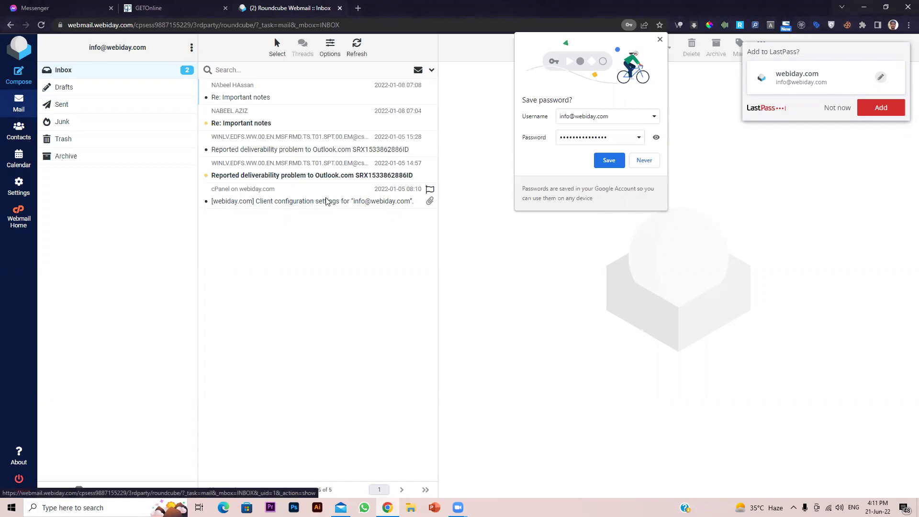
Open the 'Client configuration settings' message, declining Chrome and LastPass password saving
click(374, 203)
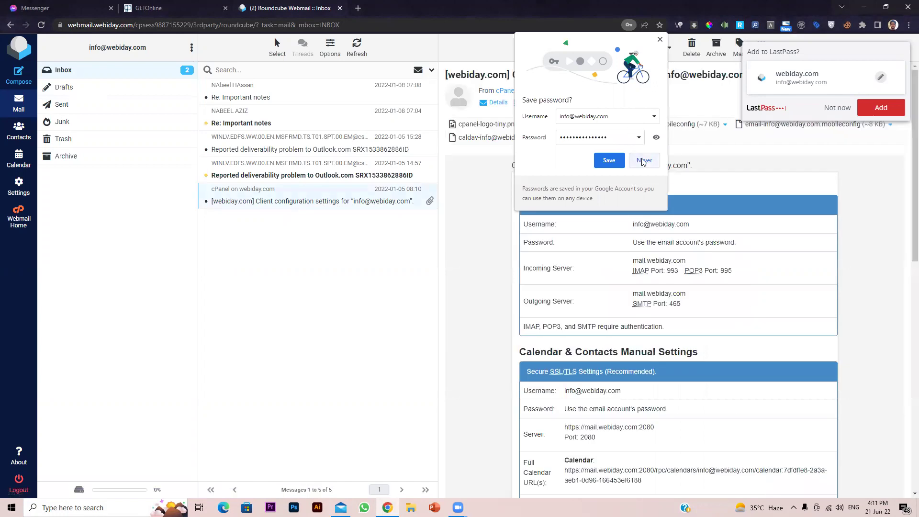
click(643, 160)
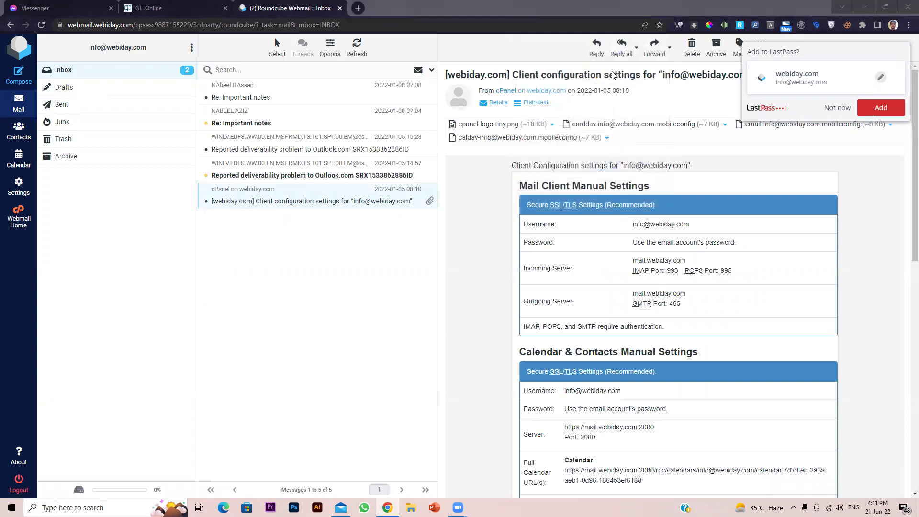
click(837, 108)
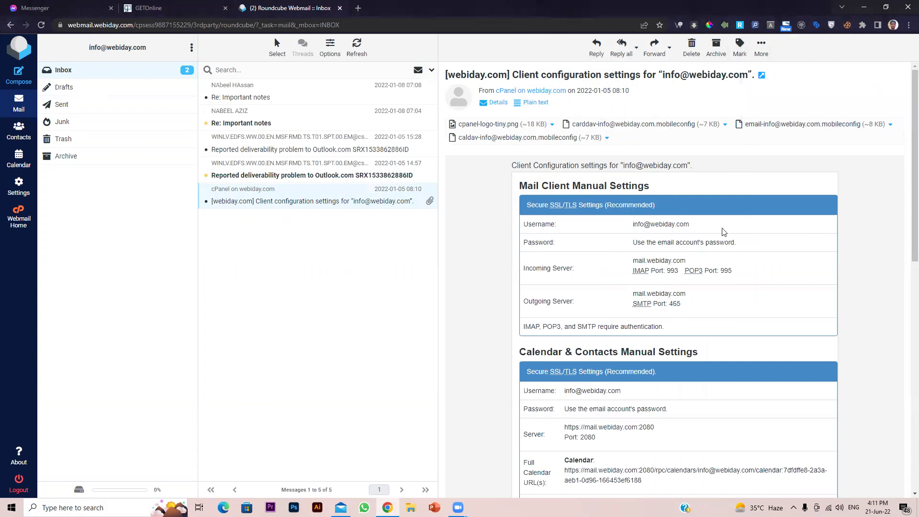
scroll(707, 242, down, 5)
scroll(704, 244, up, 5)
Review the mail client server settings (IMAP 993, SMTP 465) and the site's connection information
drag(534, 209, 742, 328)
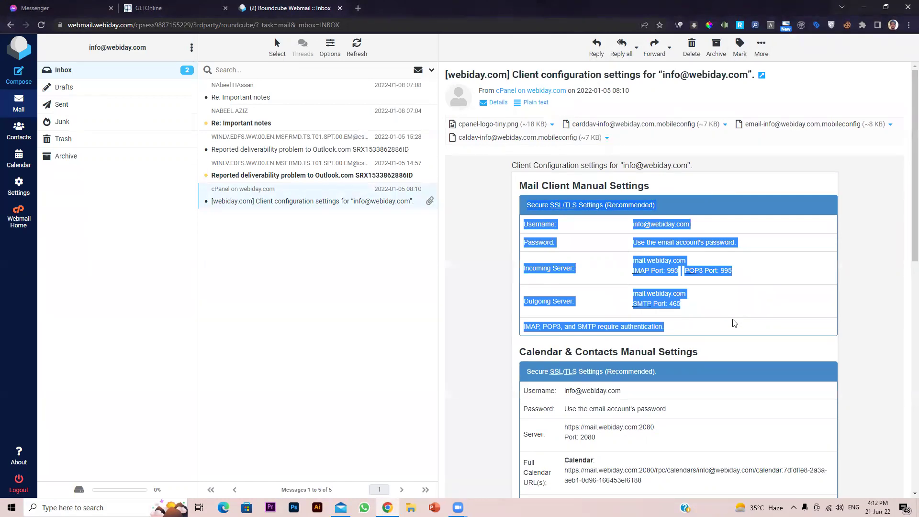
click(793, 189)
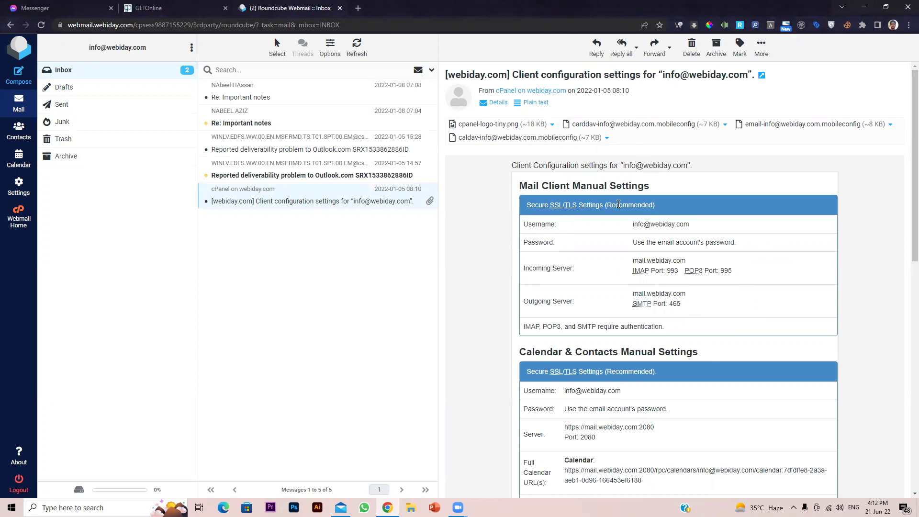
scroll(622, 278, down, 2)
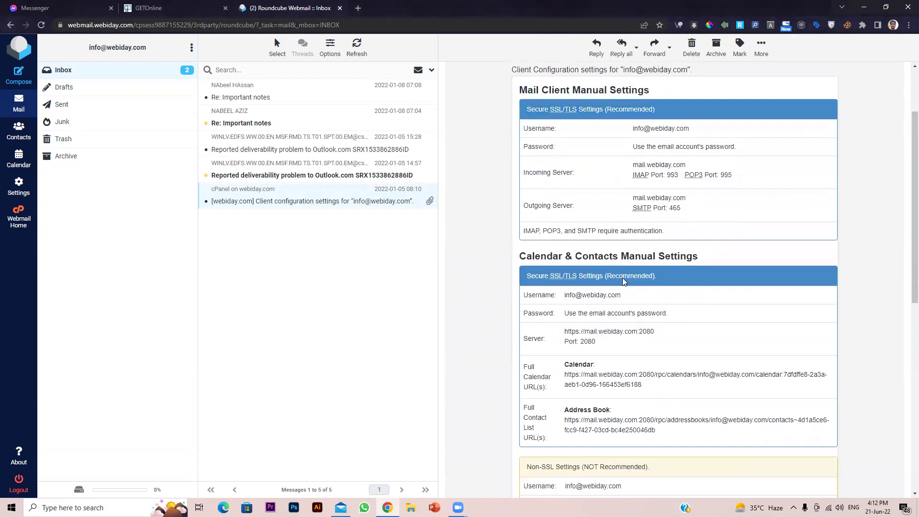
scroll(604, 335, down, 5)
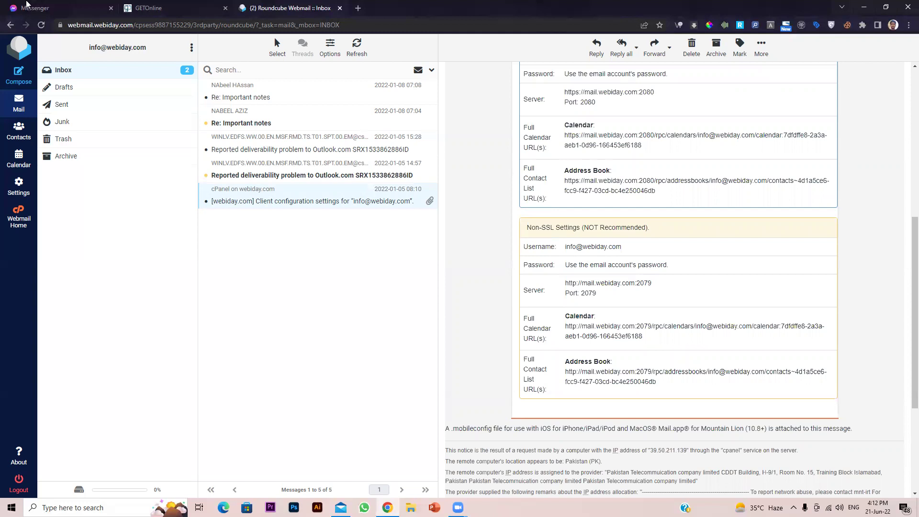
click(60, 24)
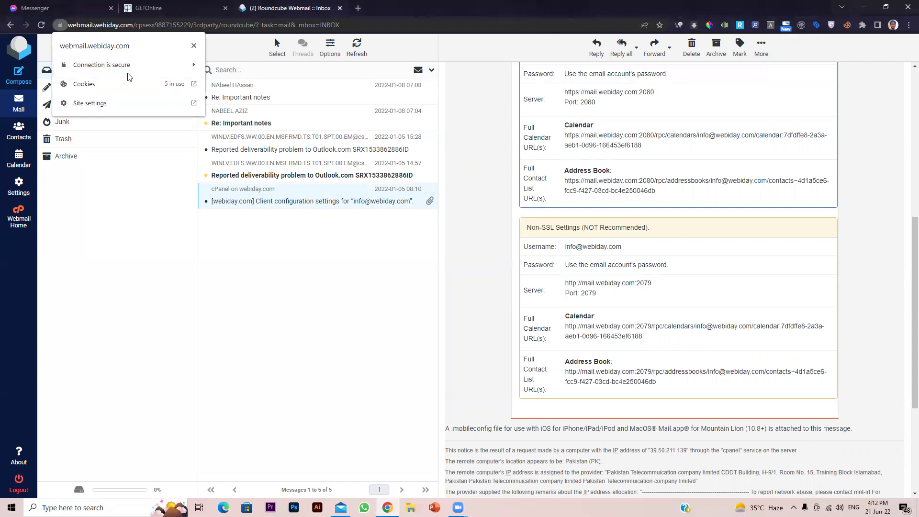
scroll(629, 357, up, 3)
scroll(629, 357, up, 5)
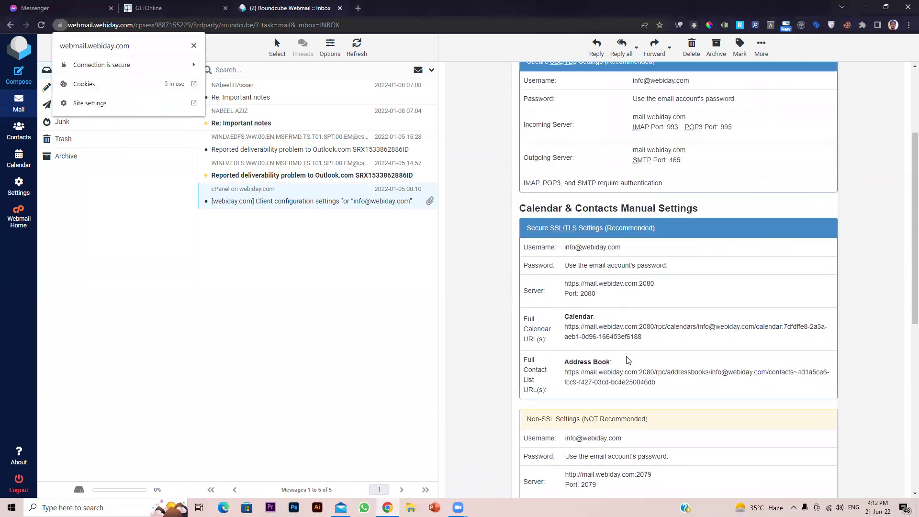
click(612, 301)
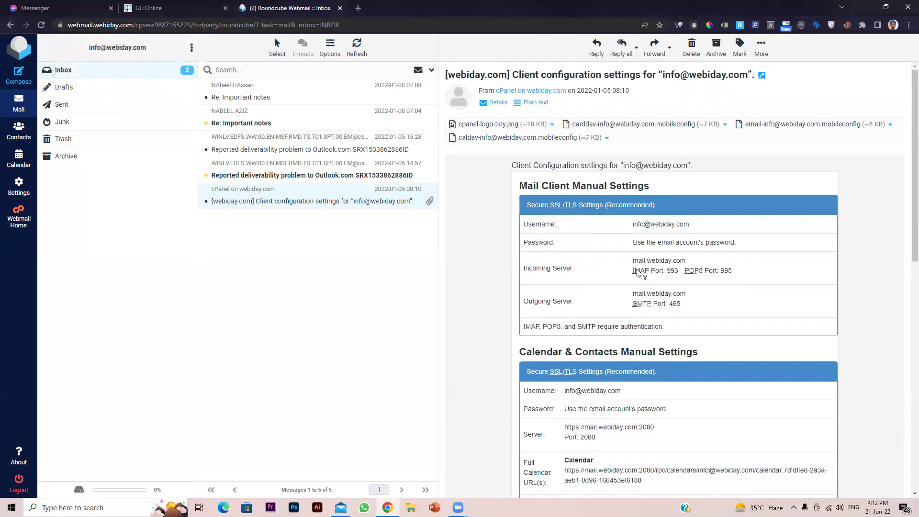
mouse_move(638, 272)
In Windows Mail, add a new account from Manage accounts and choose Advanced setup
click(341, 507)
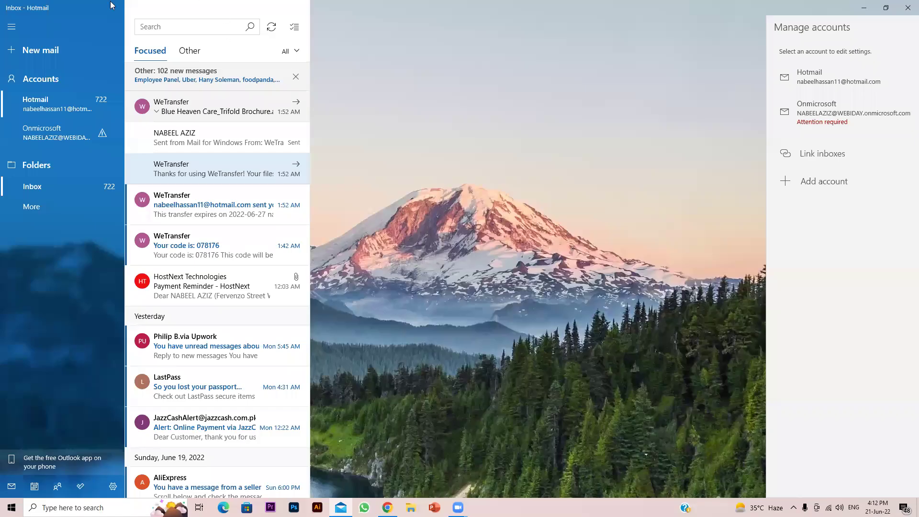
click(48, 78)
click(48, 78)
click(820, 187)
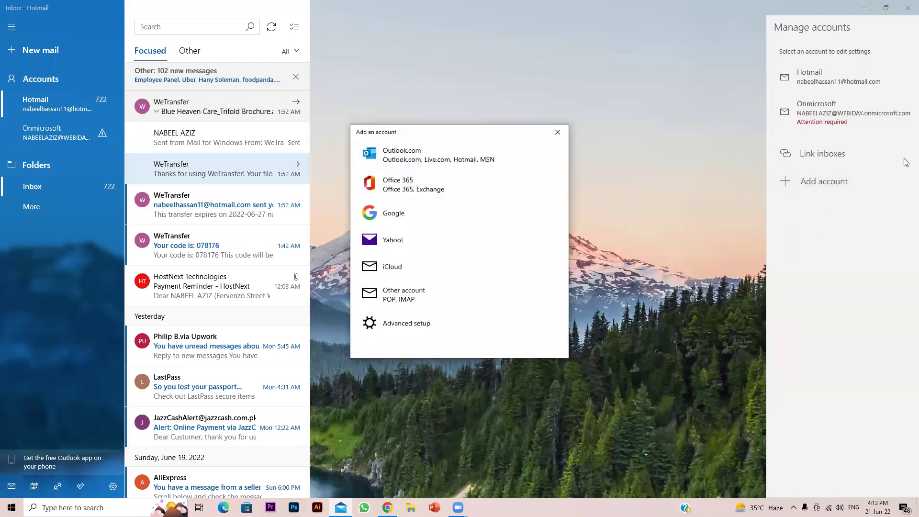
click(417, 327)
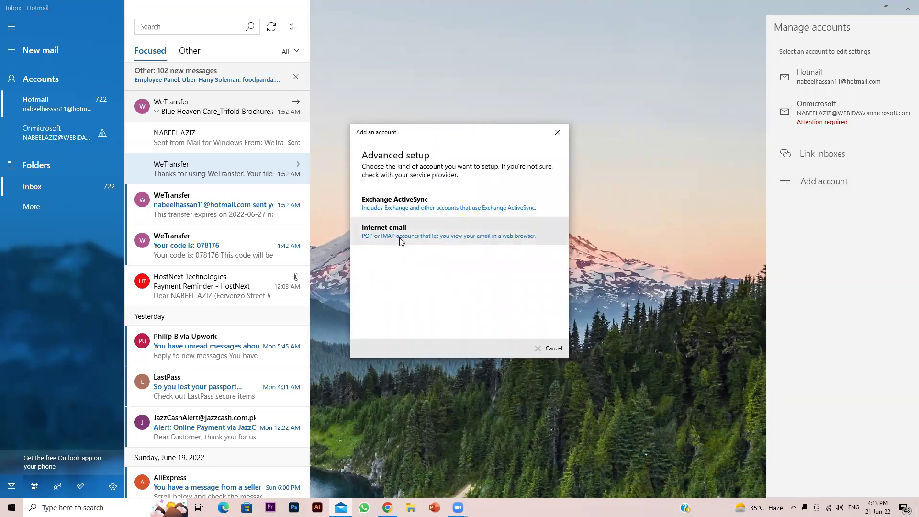
click(401, 241)
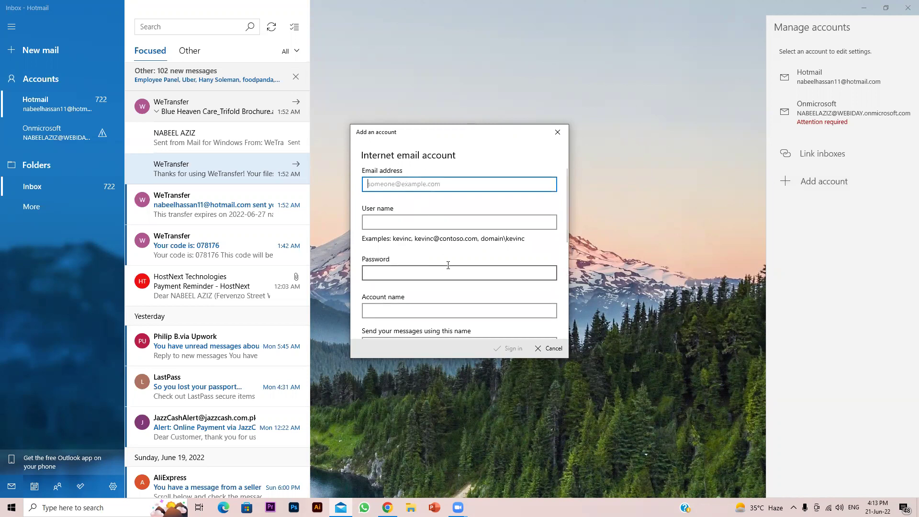
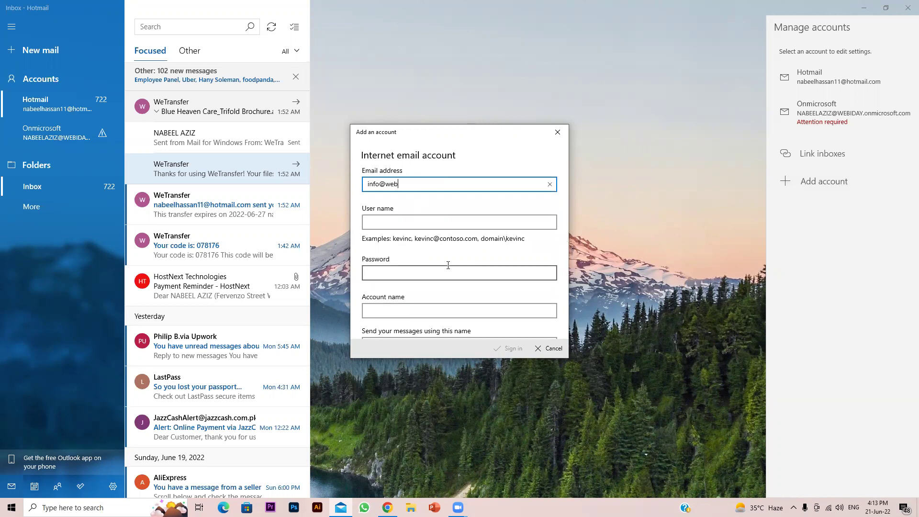
key(Tab)
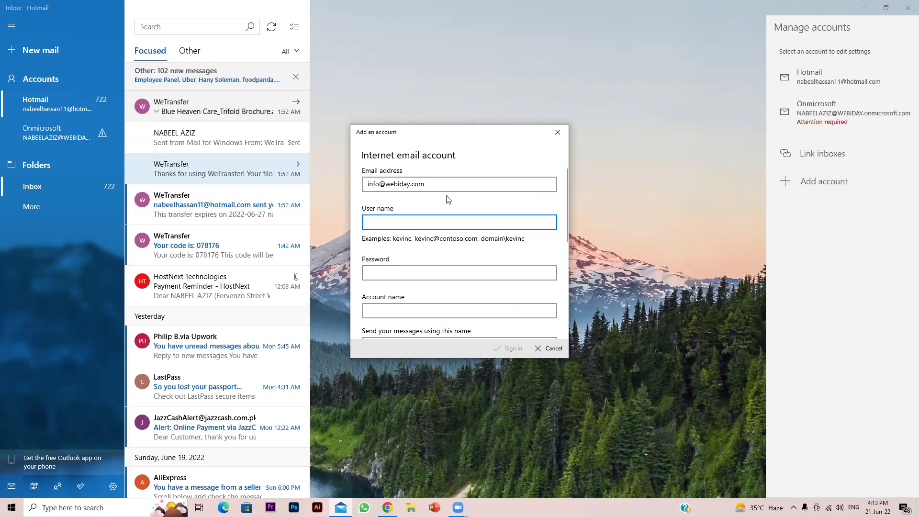
drag(426, 184, 366, 183)
click(395, 220)
key(ctrl+v)
click(416, 268)
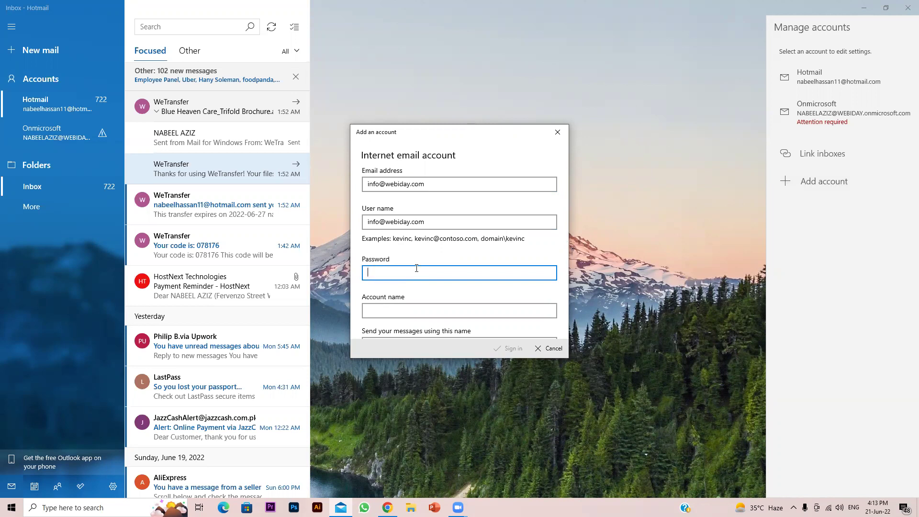
text(•••••••••••••)
Enter WEBIDAY as the account name and as the sender display name
key(Tab)
text(WEBIDAY)
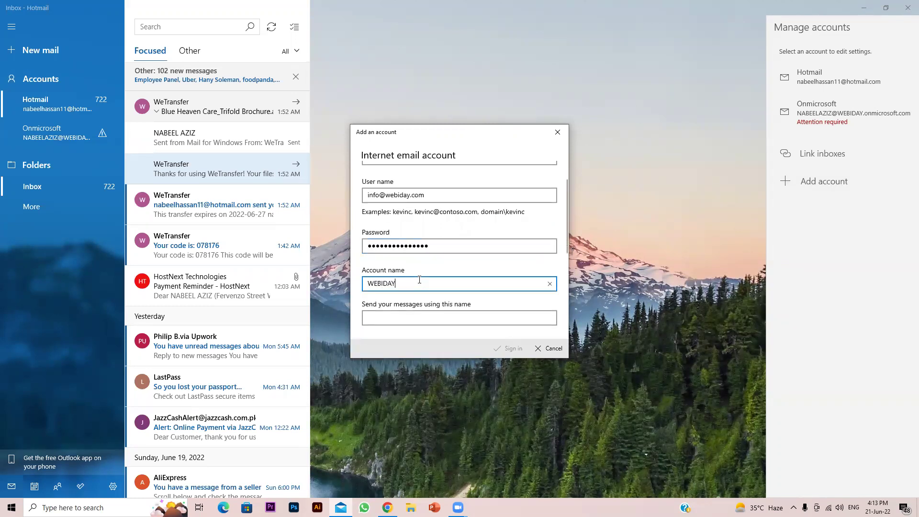
drag(420, 279, 364, 281)
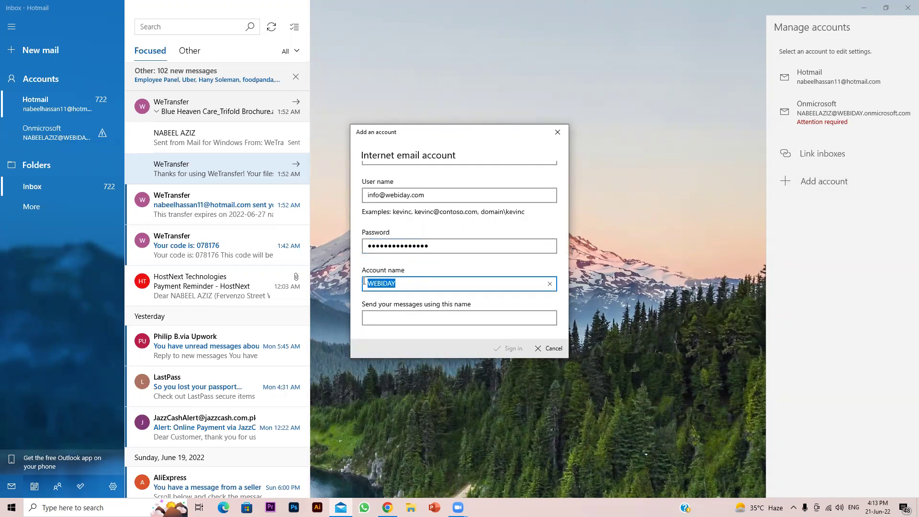
click(414, 285)
scroll(469, 209, up, 1)
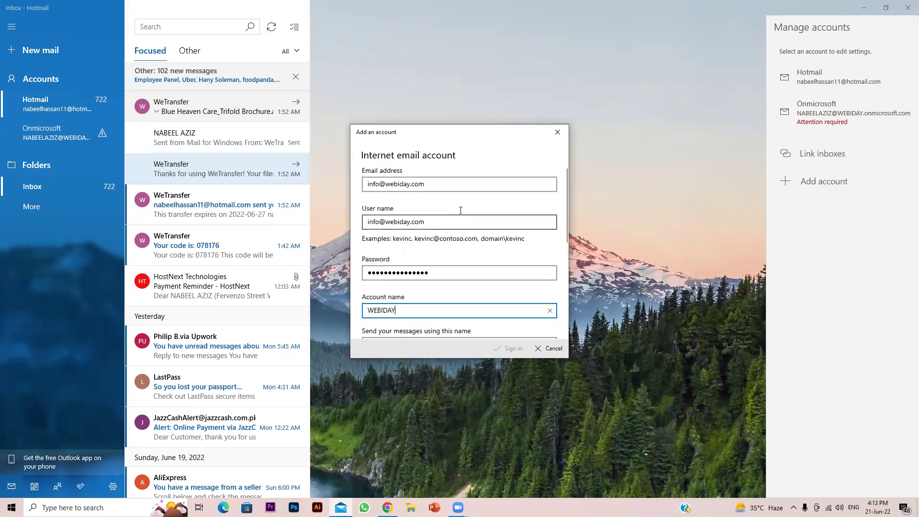
scroll(442, 214, down, 2)
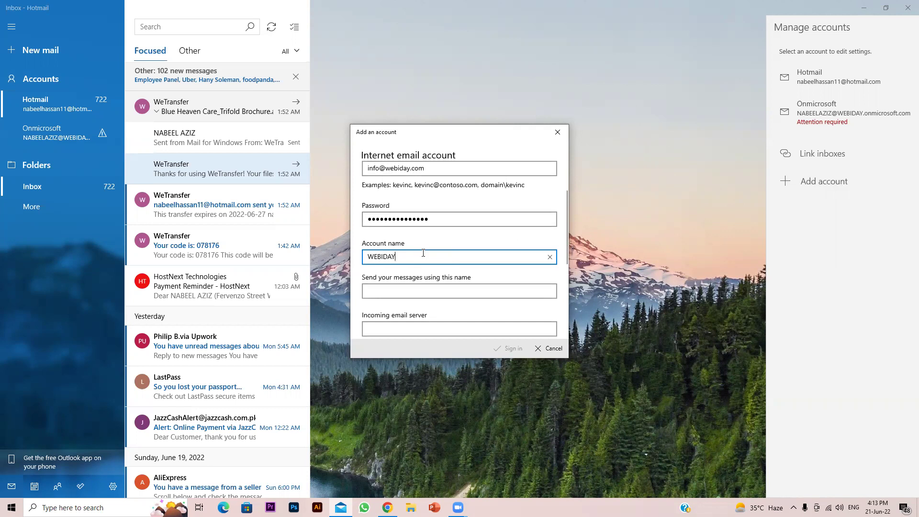
scroll(458, 287, down, 1)
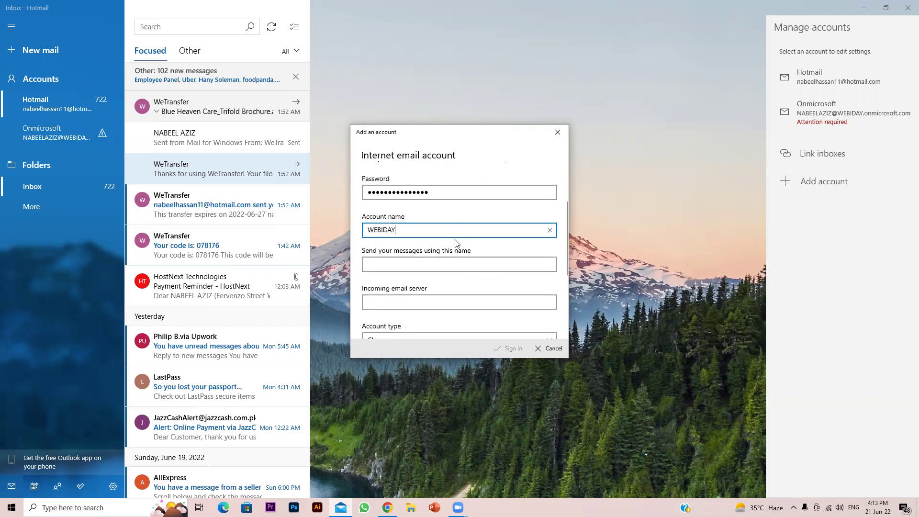
click(435, 257)
key(shift+Tab)
click(375, 265)
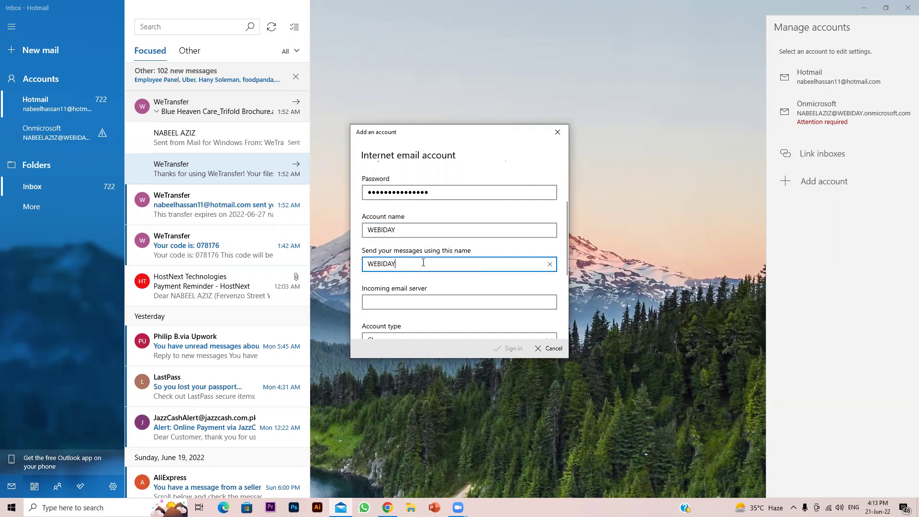
Focus the Incoming email server field and return to the settings email in Chrome
scroll(454, 280, down, 1)
click(412, 248)
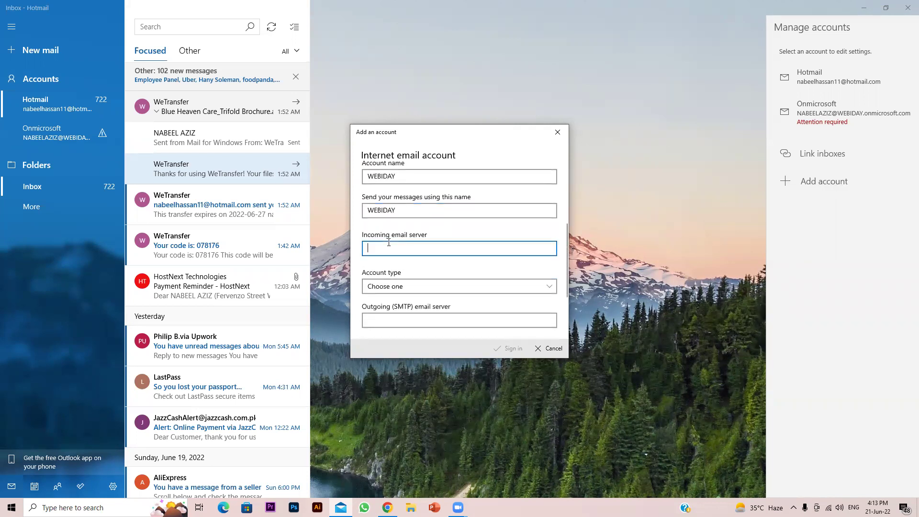
click(388, 508)
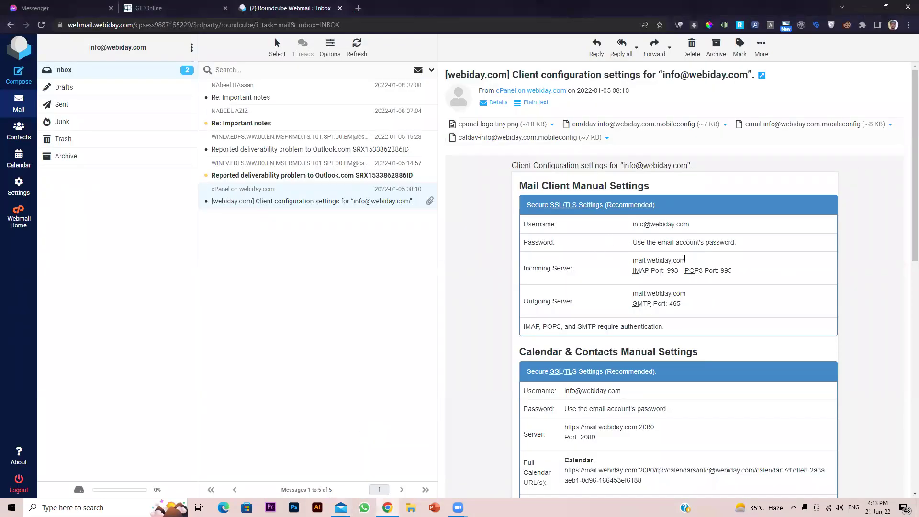
Copy mail.webiday.com into the Incoming email server field, removing the leading space
drag(687, 262, 630, 266)
right_click(658, 260)
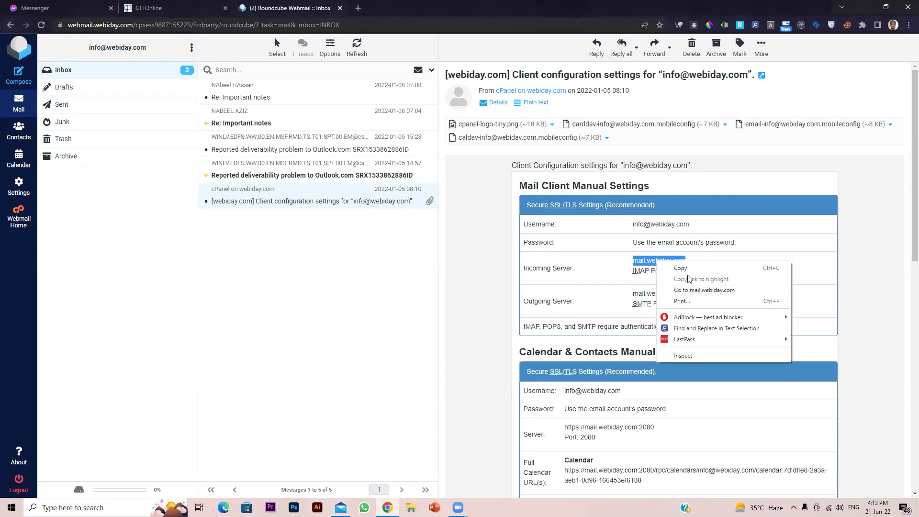
click(675, 269)
click(842, 6)
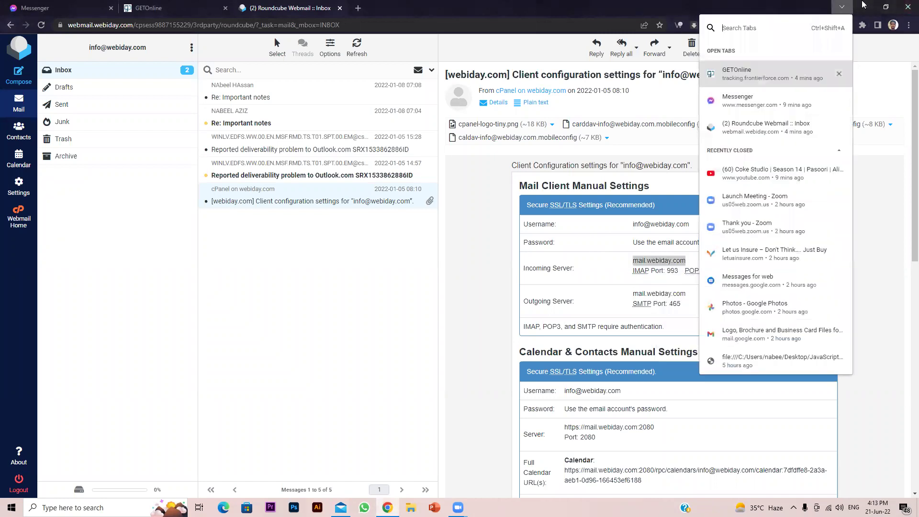
click(472, 227)
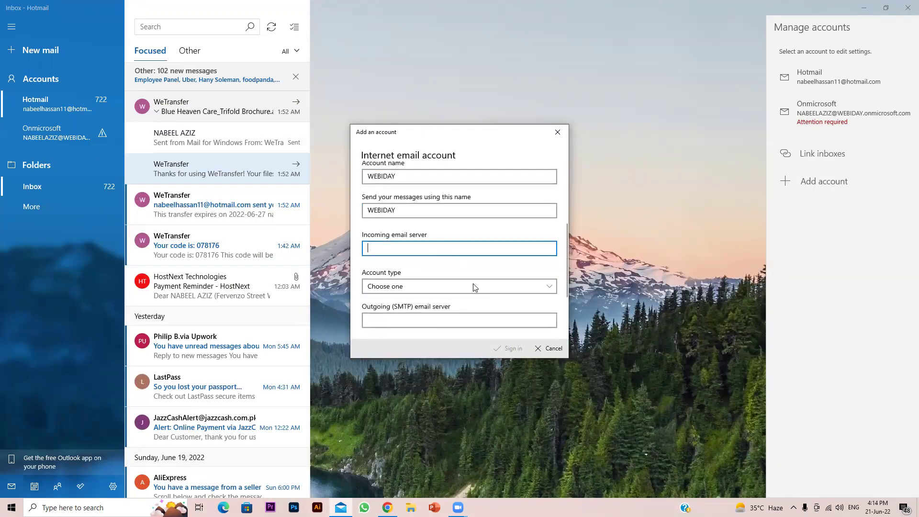
right_click(443, 250)
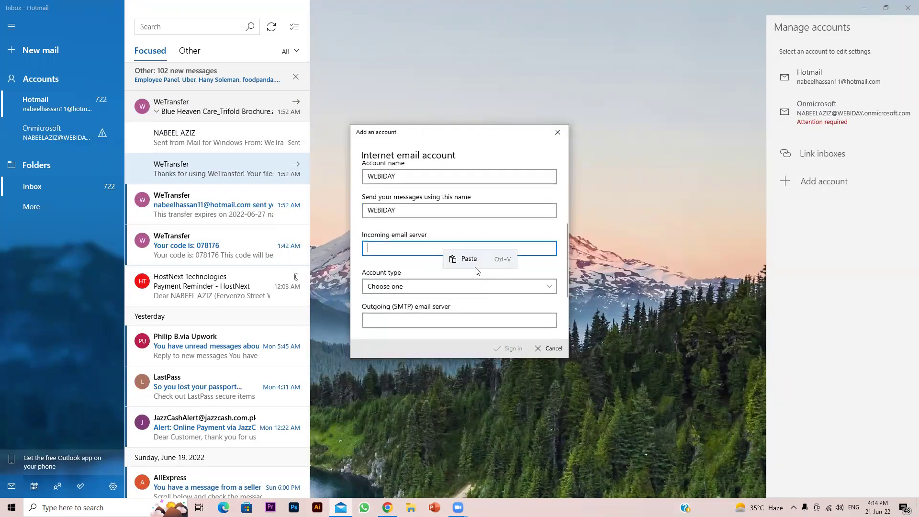
click(455, 259)
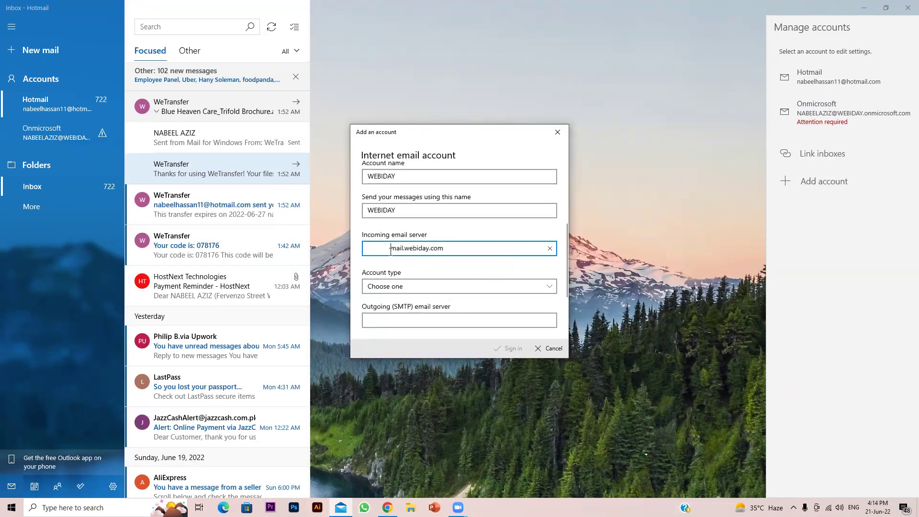
key(BackSpace)
key(BackSpace)
key(BackSpace)
key(BackSpace)
key(BackSpace)
key(BackSpace)
key(BackSpace)
key(BackSpace)
key(BackSpace)
key(BackSpace)
scroll(458, 249, down, 1)
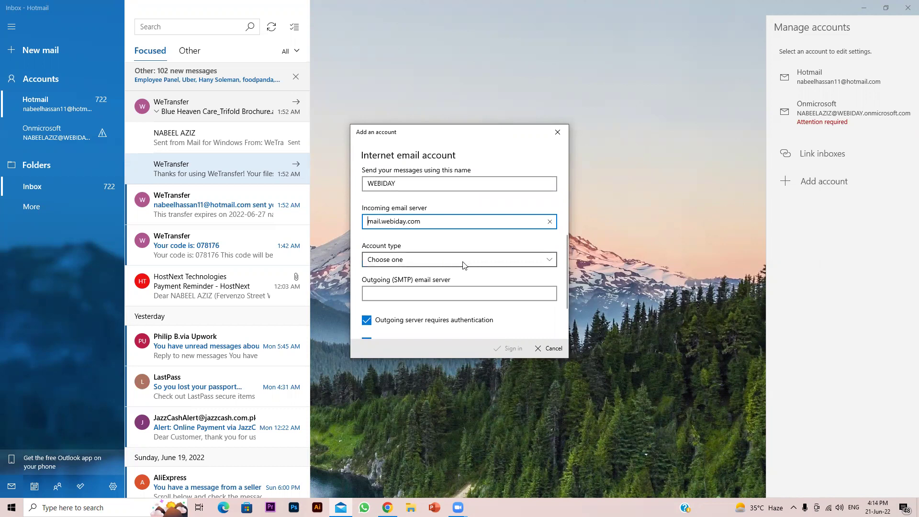
Set the new account's type to POP3
click(412, 261)
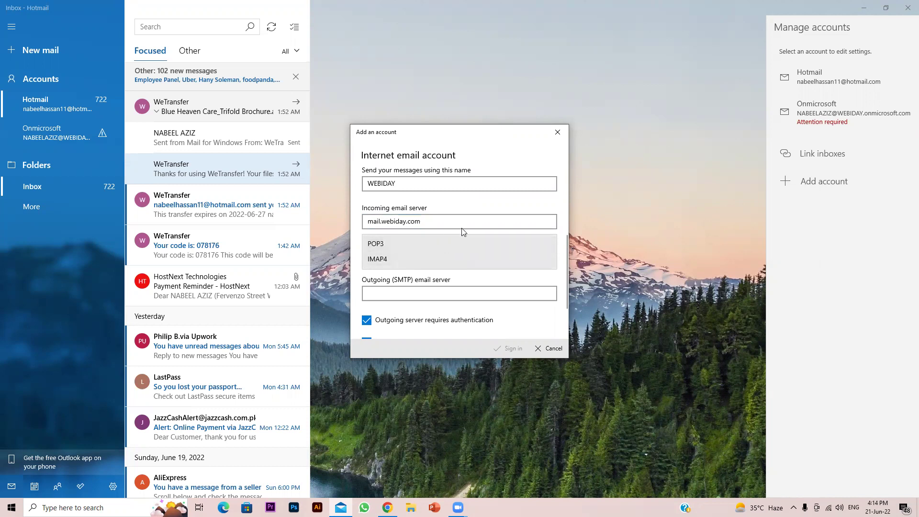
click(446, 244)
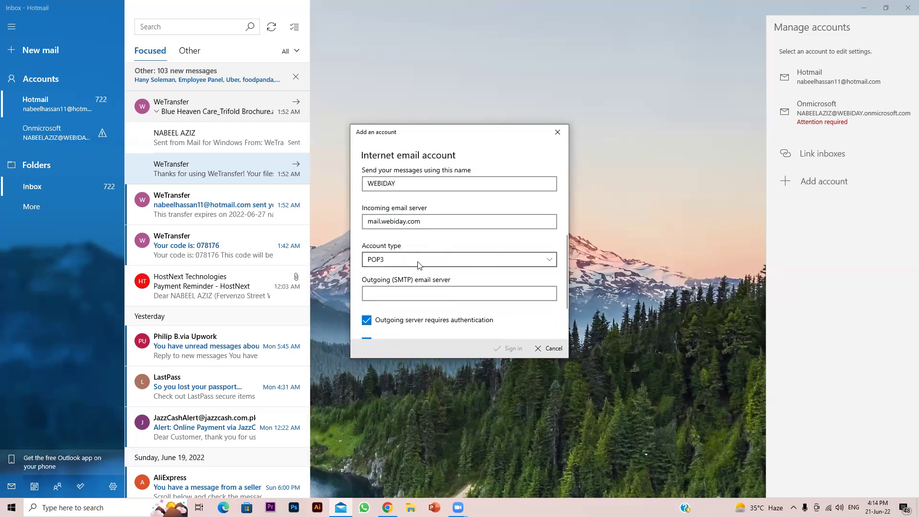
scroll(458, 288, down, 2)
Copy the outgoing server address mail.webiday.com from the email for the SMTP field
click(387, 507)
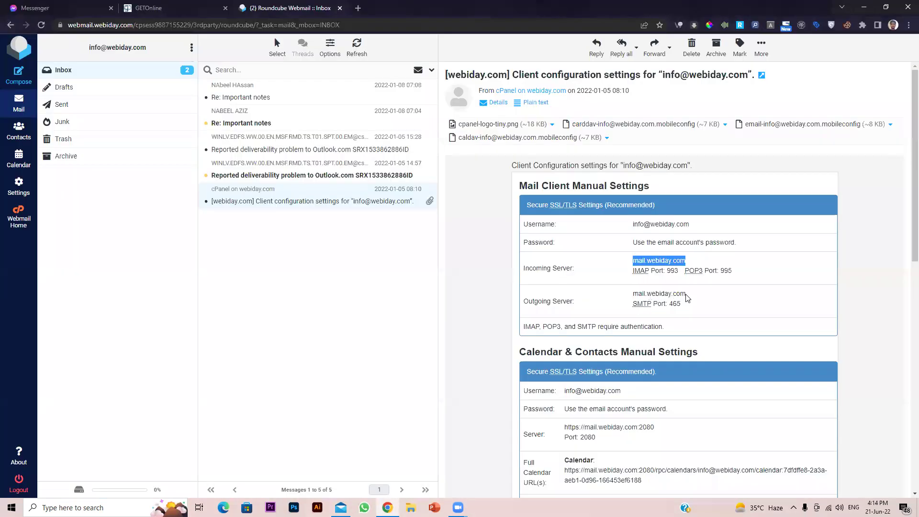
drag(686, 294, 635, 301)
right_click(656, 296)
click(670, 303)
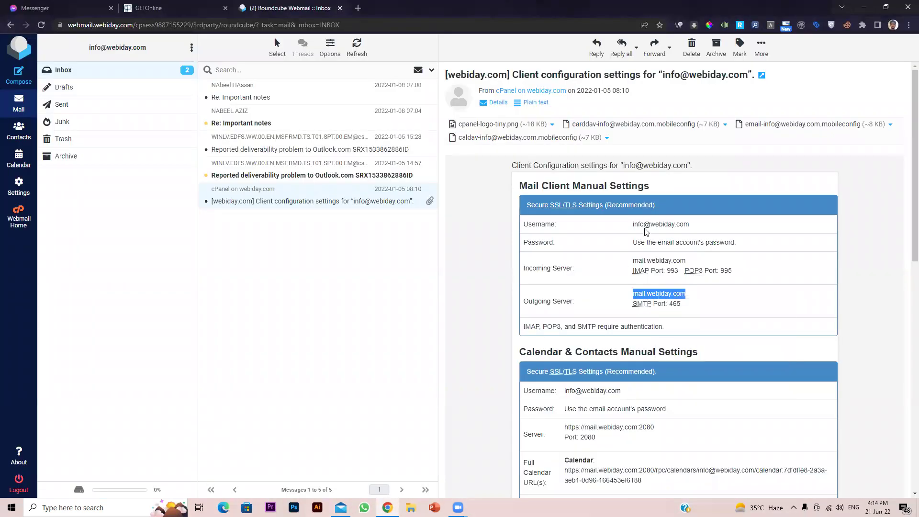
click(867, 7)
click(486, 239)
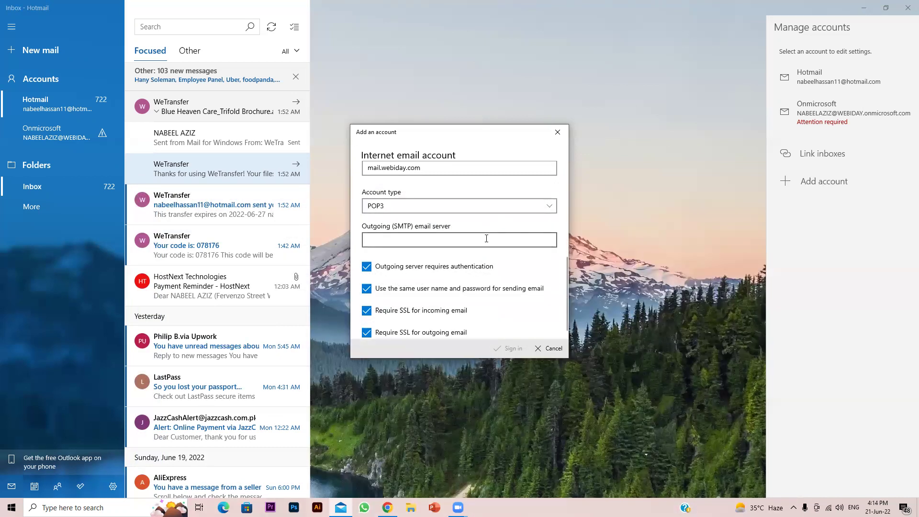
right_click(526, 242)
Paste mail.webiday.com as the SMTP server, keeping authentication and both SSL options ticked
click(512, 249)
key(ctrl+a)
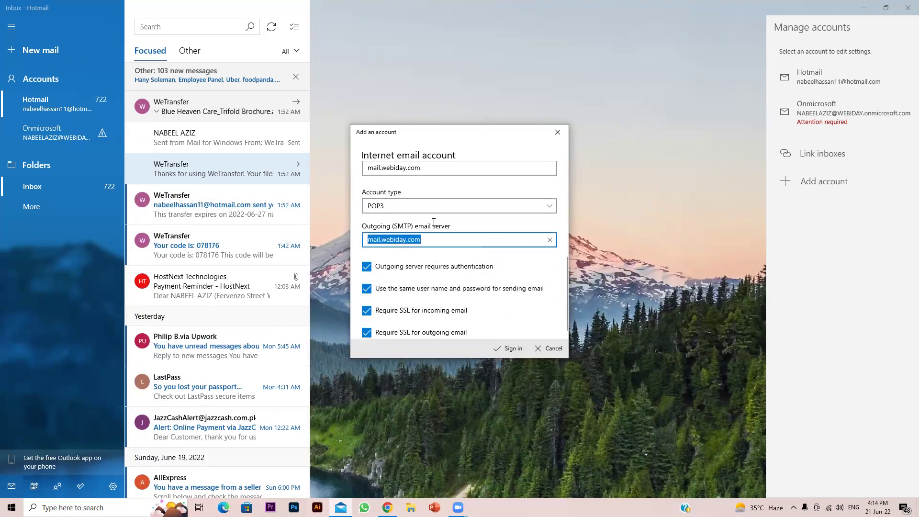
key(Home)
scroll(459, 249, up, 2)
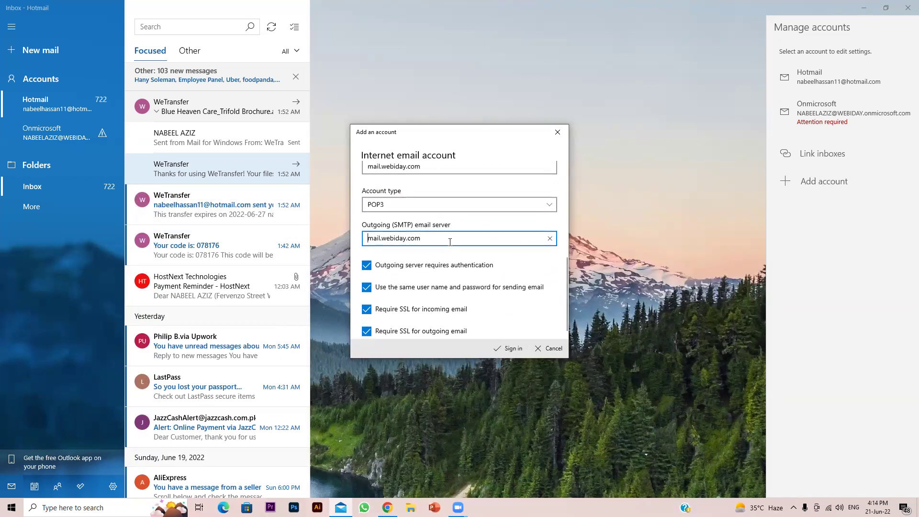
scroll(461, 259, down, 2)
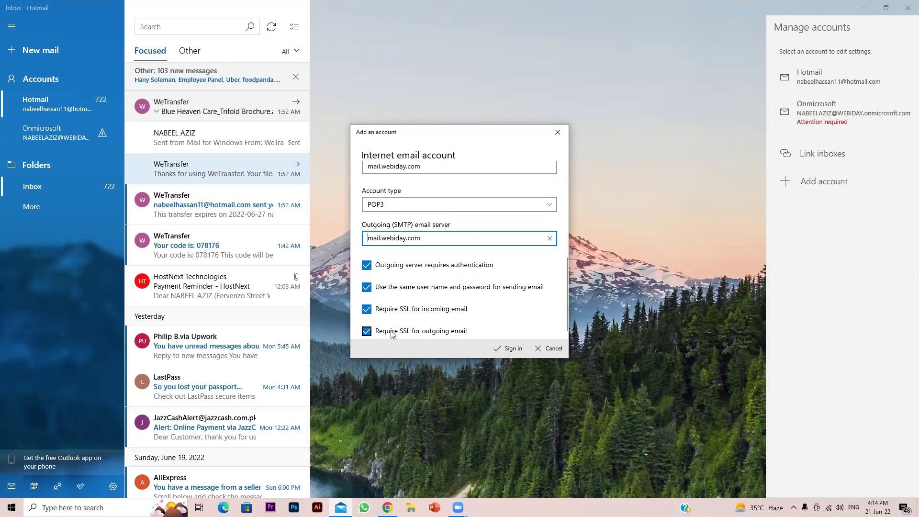
scroll(398, 318, up, 1)
scroll(399, 319, up, 1)
scroll(399, 319, down, 3)
click(387, 507)
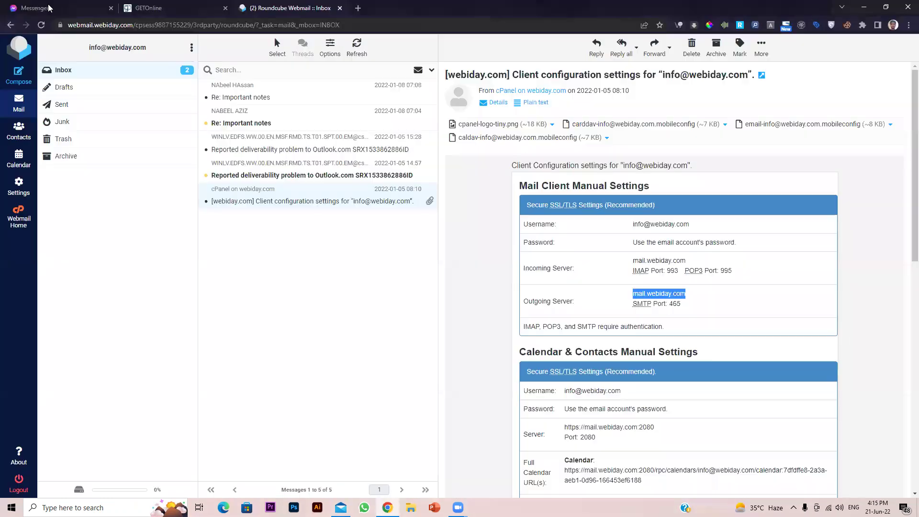
click(60, 25)
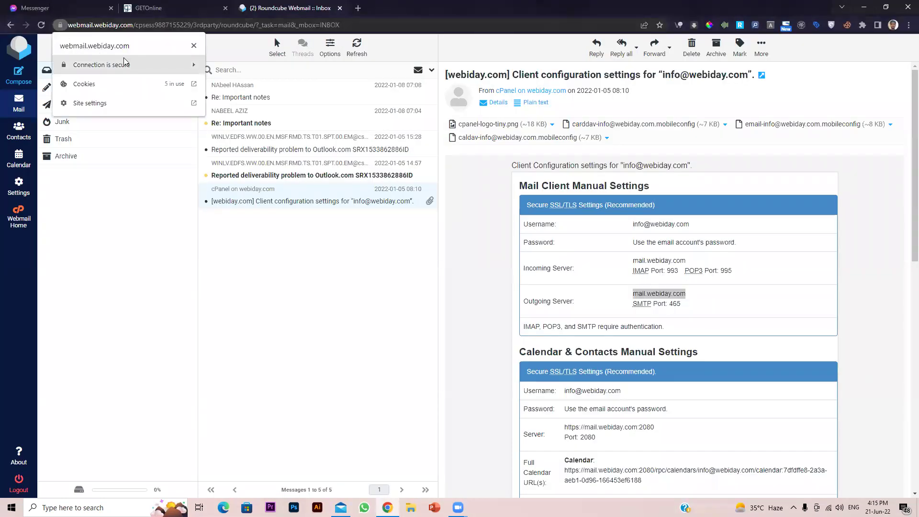
click(60, 25)
click(91, 25)
click(98, 24)
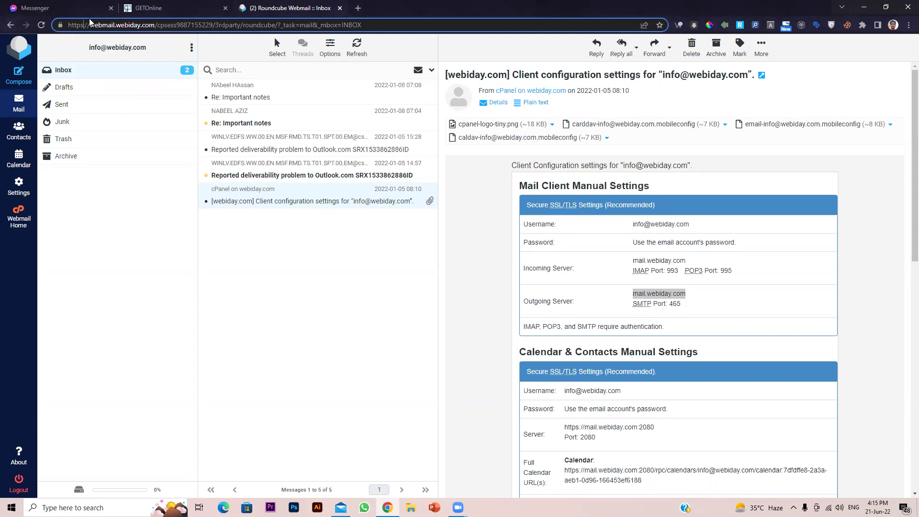
click(864, 6)
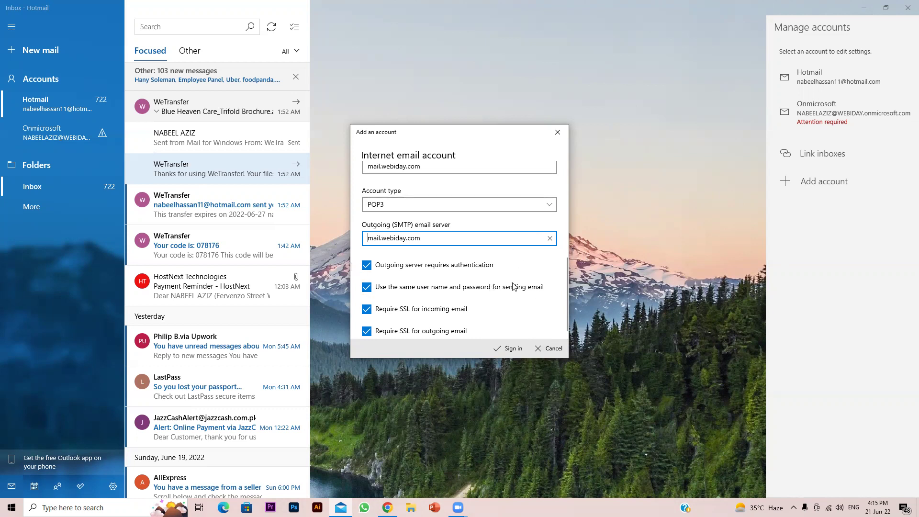
Sign in to create the WEBIDAY account, confirm with Done, and close Manage accounts
scroll(504, 284, up, 1)
scroll(505, 285, down, 1)
click(511, 350)
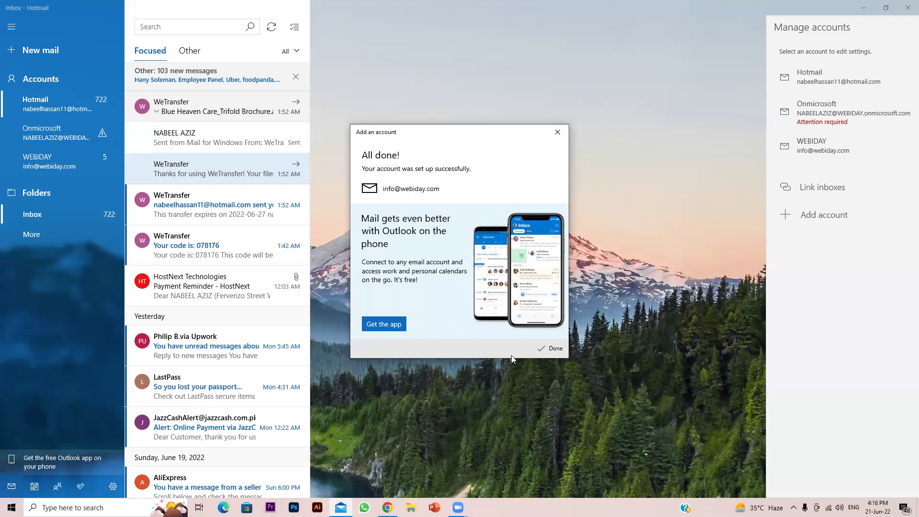
click(556, 348)
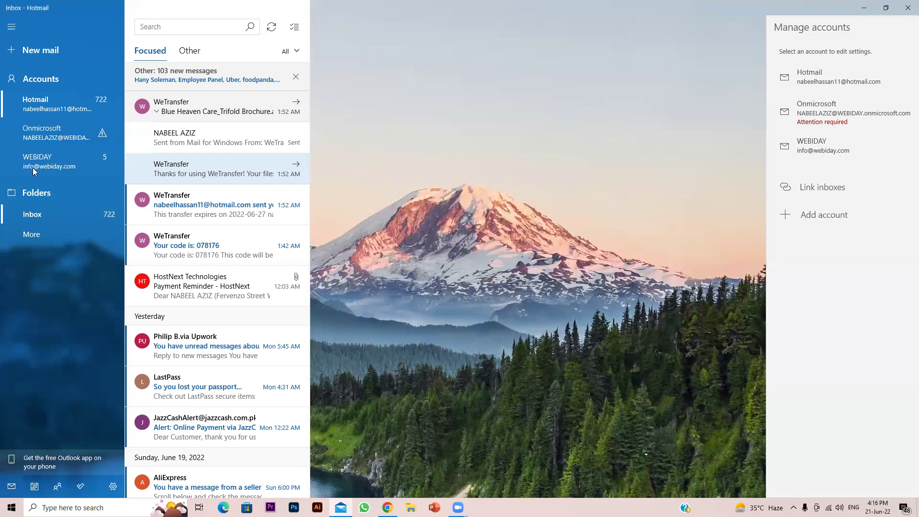
click(53, 170)
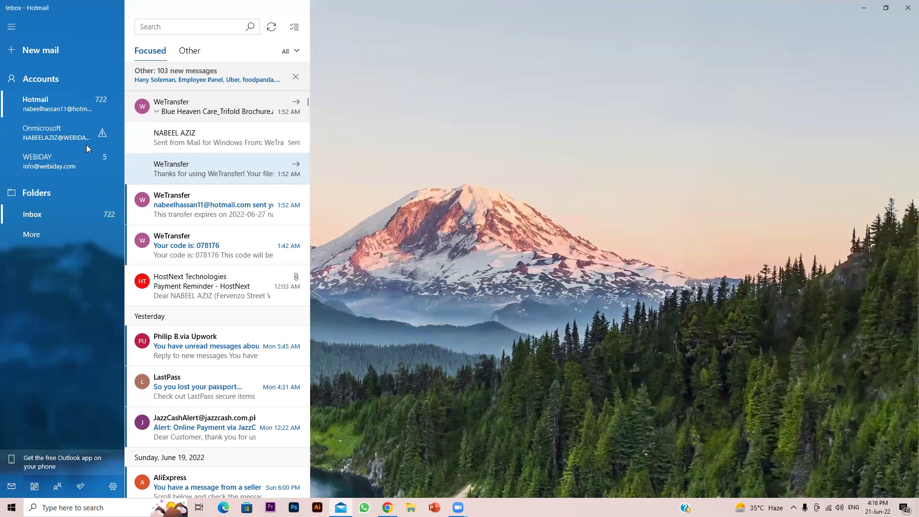
Open the WEBIDAY account's inbox, hiding Chrome to see its messages
click(57, 166)
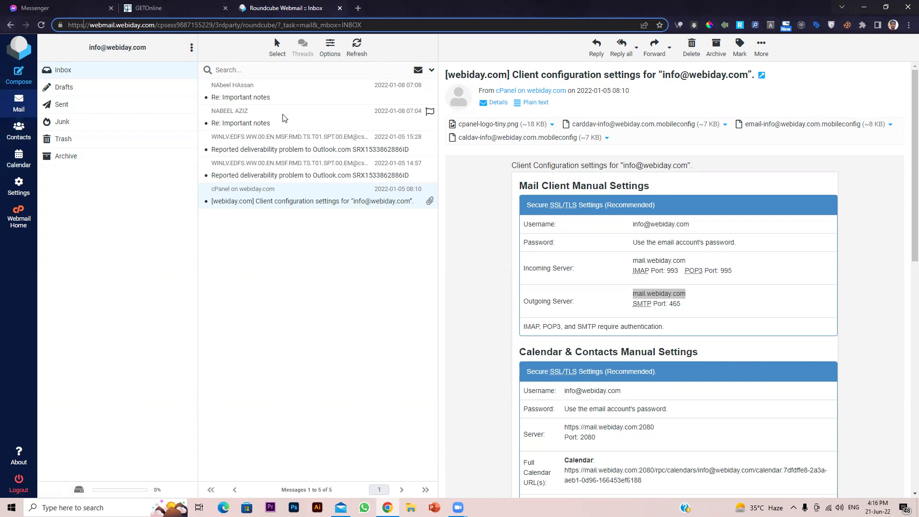
click(865, 7)
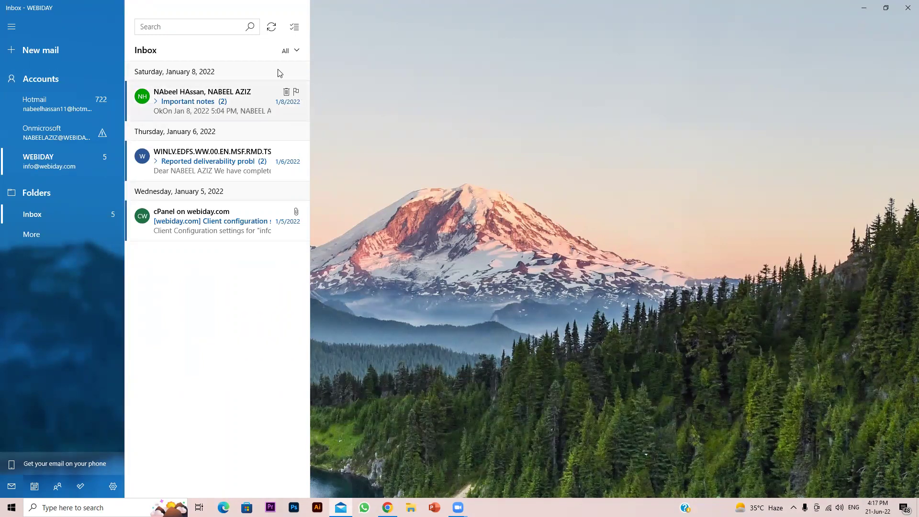
mouse_move(151, 104)
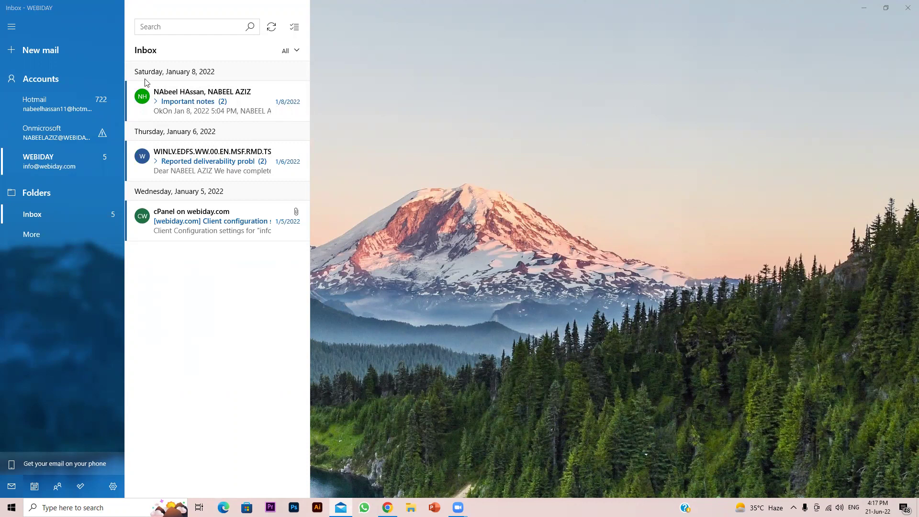
Start a new email to the Gmail contact with subject 'Test'
click(40, 51)
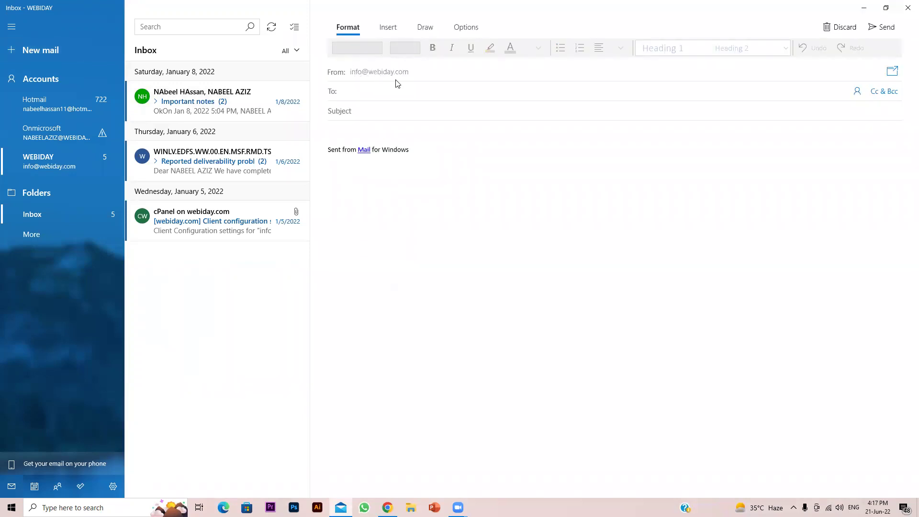
text(nabeel)
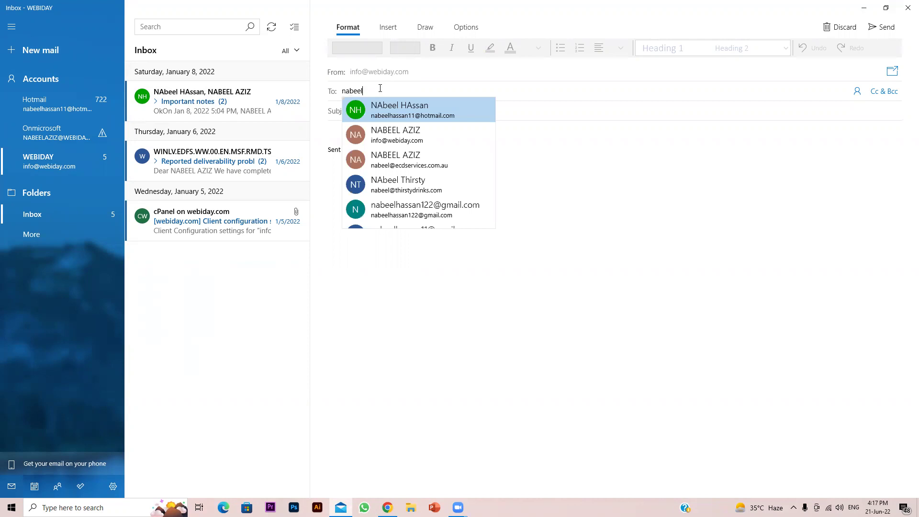
key(Down)
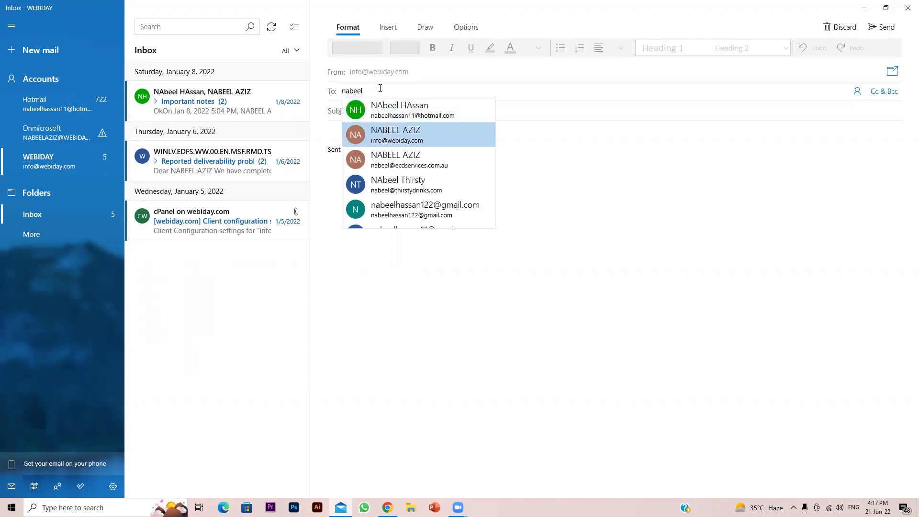
key(Down)
key(Down)
key(Down)
key(Return)
key(Tab)
key(Tab)
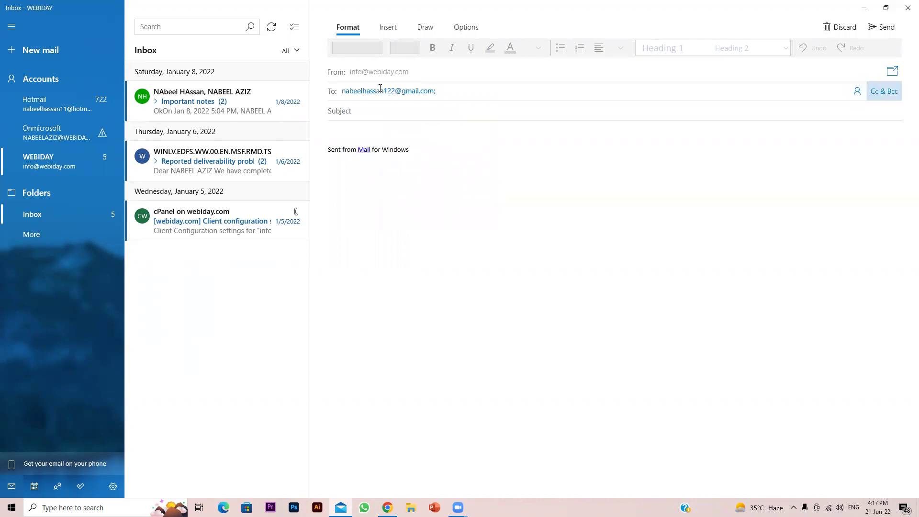
key(Tab)
text(Test)
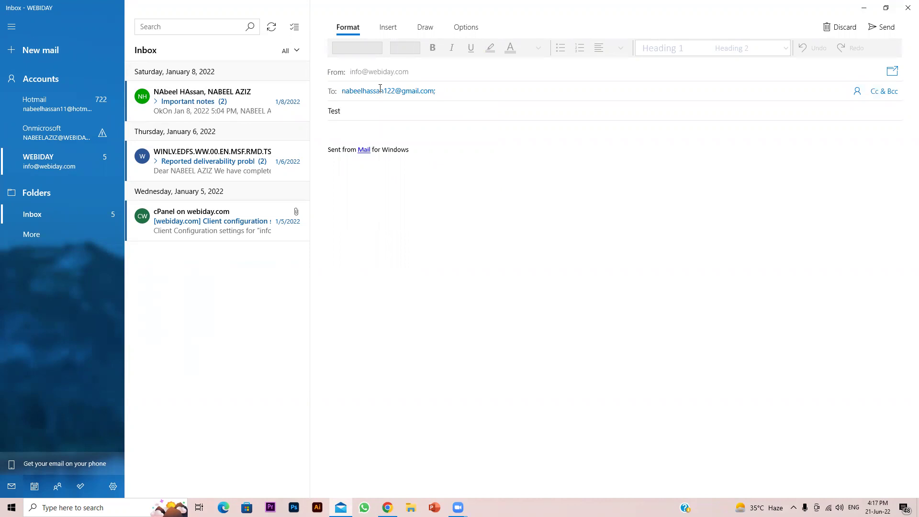
Write the body 'This is a test email from outlook smtp server' and send it
key(Tab)
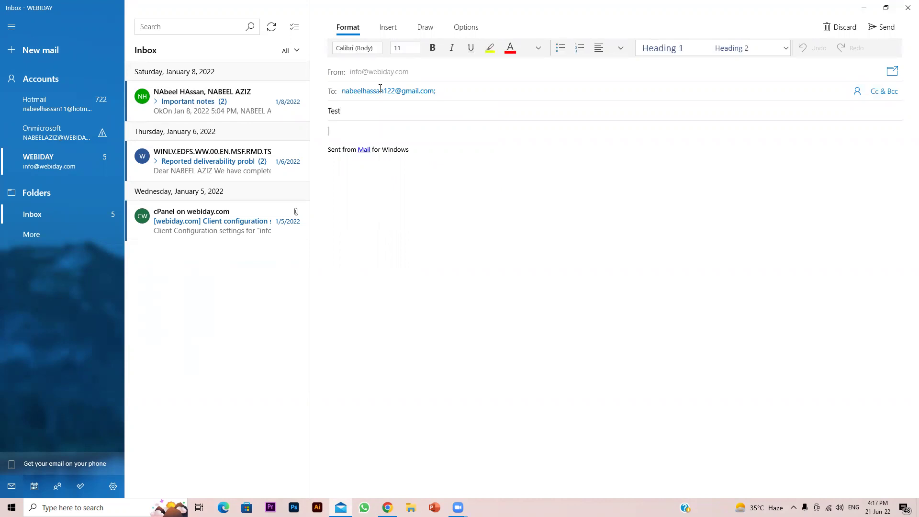
text(Y)
key(BackSpace)
text(This is a test email)
text(; f)
key(BackSpace)
key(BackSpace)
key(BackSpace)
text(from outlook smptp ser)
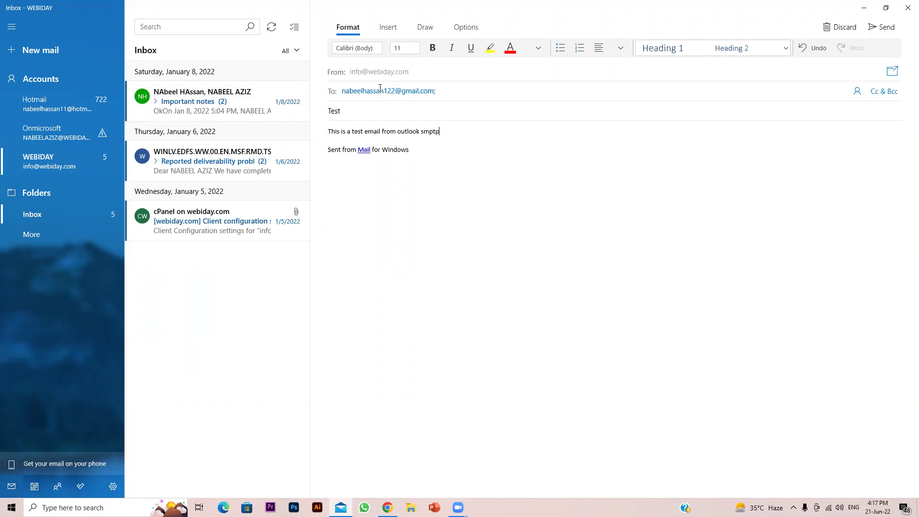
key(BackSpace)
key(BackSpace)
key(BackSpace)
key(BackSpace)
key(BackSpace)
key(BackSpace)
key(BackSpace)
text(tp server)
click(883, 27)
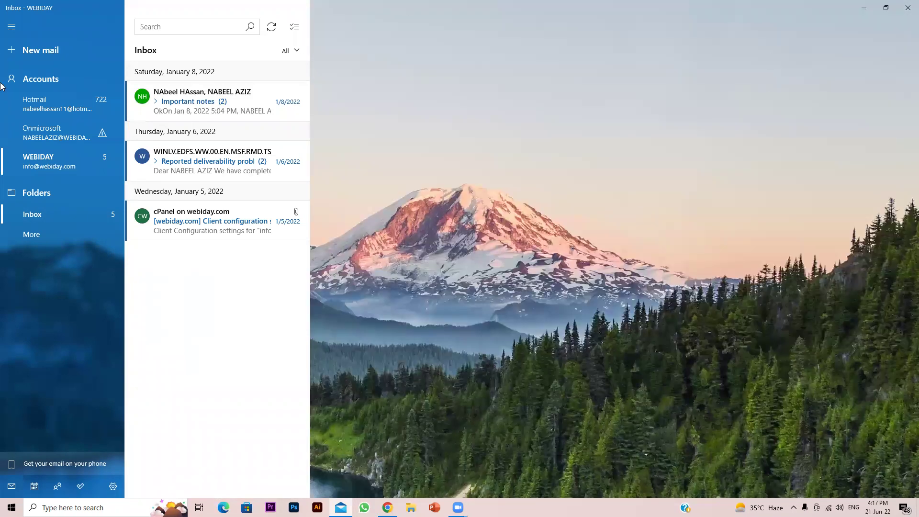
Check the Sent Items folder in Mail, then load gmail.com in a new Chrome tab
click(73, 234)
click(169, 113)
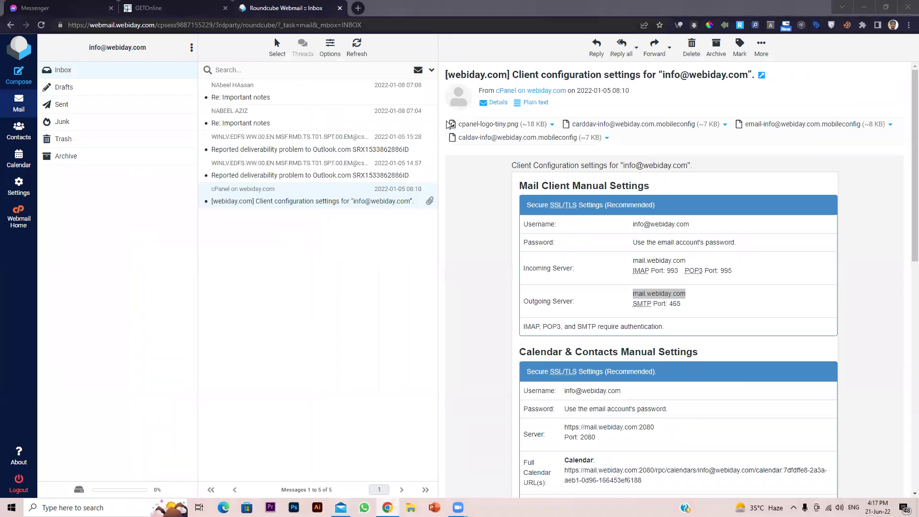
click(358, 8)
text(gmail.com)
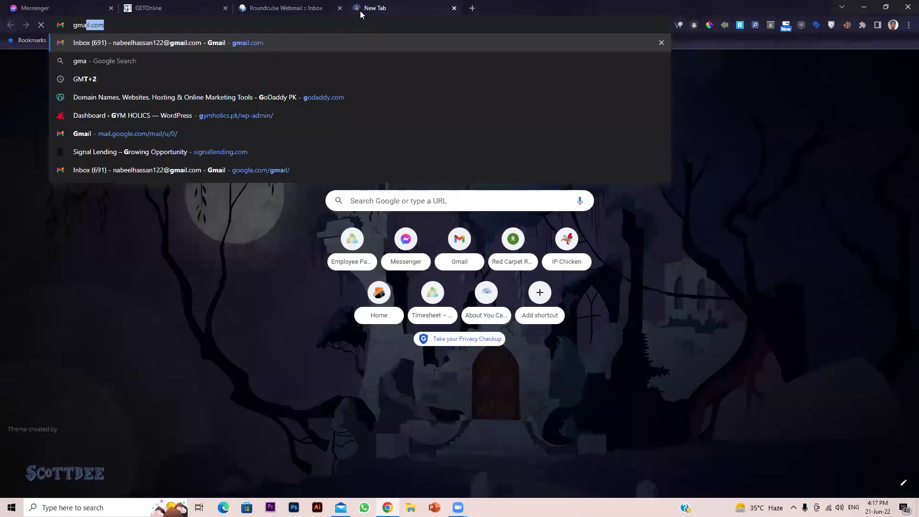
key(Return)
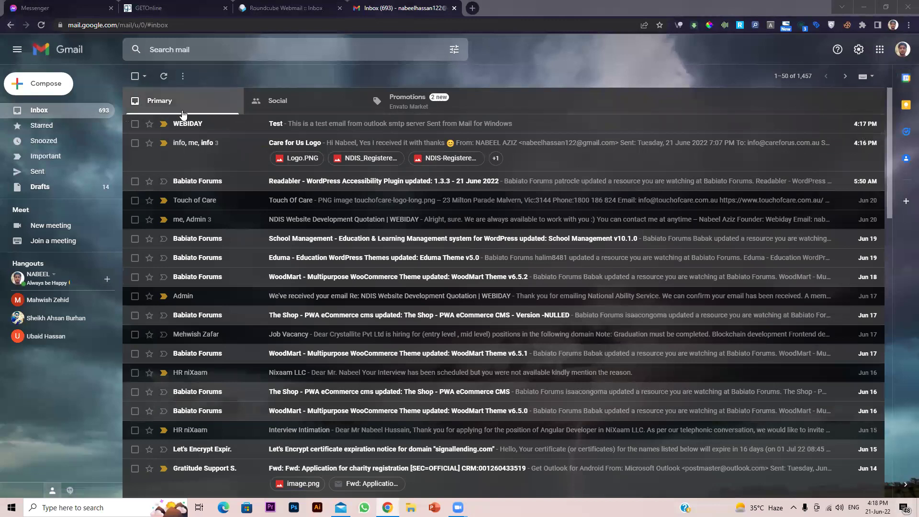
Open the WEBIDAY 'Test' email in Gmail and review its sender details
click(192, 126)
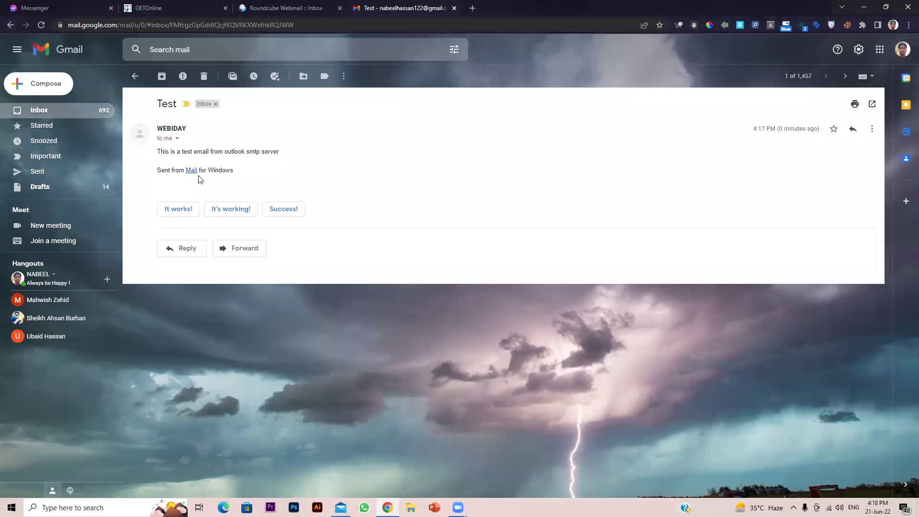
click(177, 138)
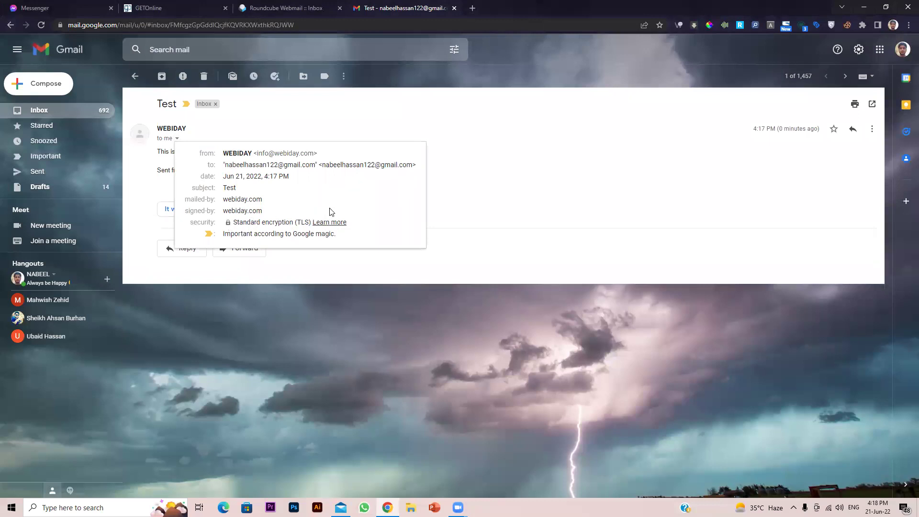
double_click(230, 189)
click(222, 206)
click(639, 165)
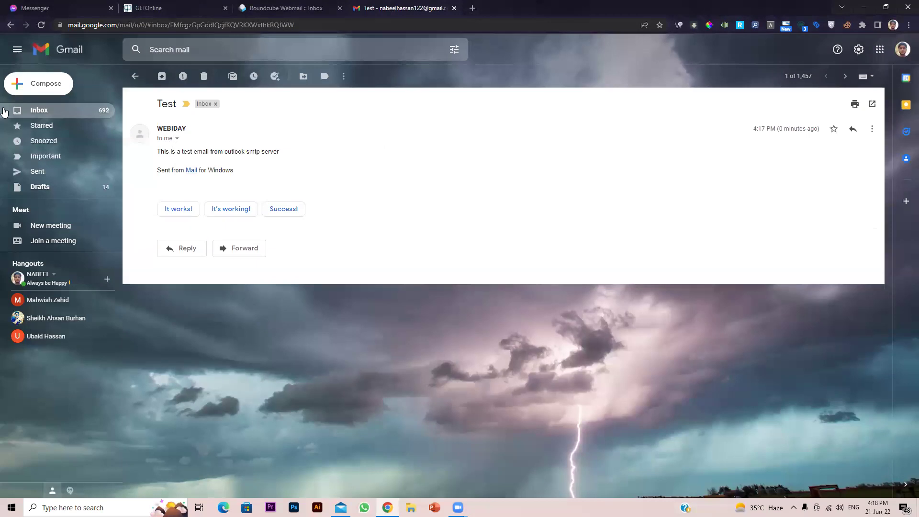
Reply with 'received' and send it, then minimize Chrome
click(855, 129)
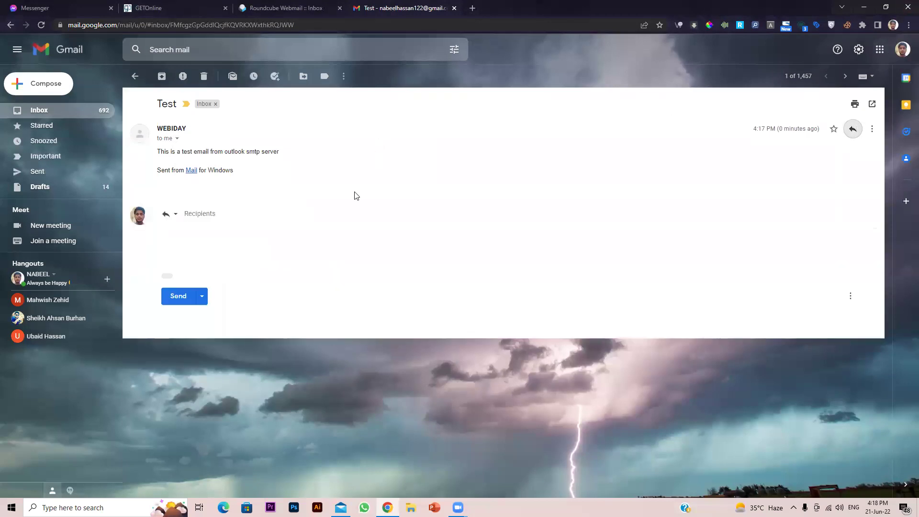
text(received!)
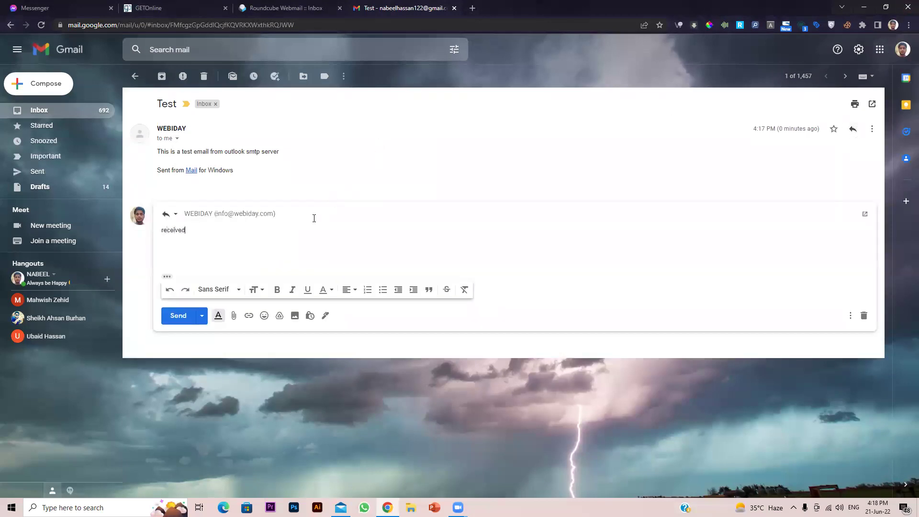
click(178, 316)
click(164, 245)
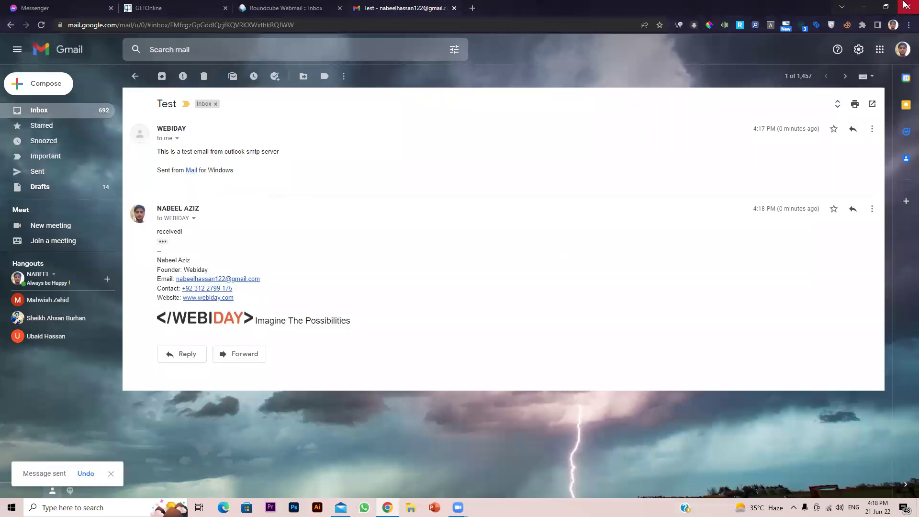
click(865, 6)
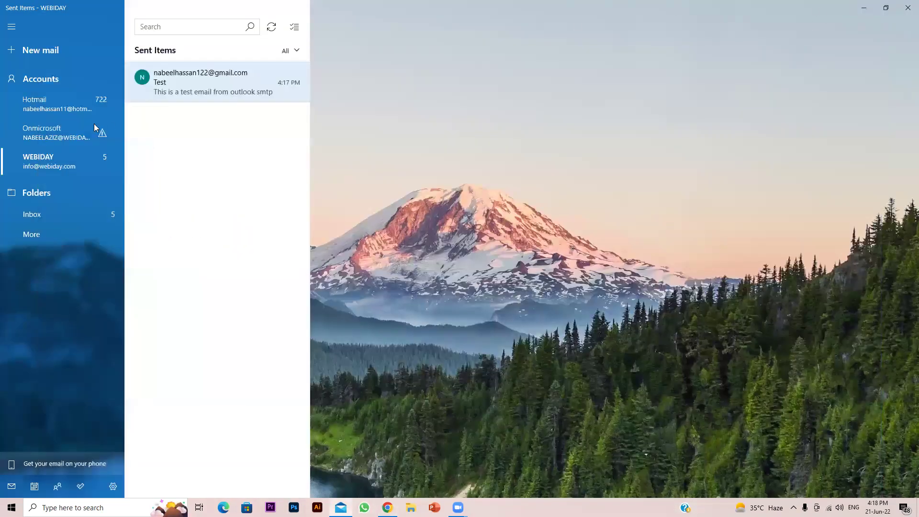
Sync the WEBIDAY inbox twice, check the full folder list, then go back to the browser
click(60, 214)
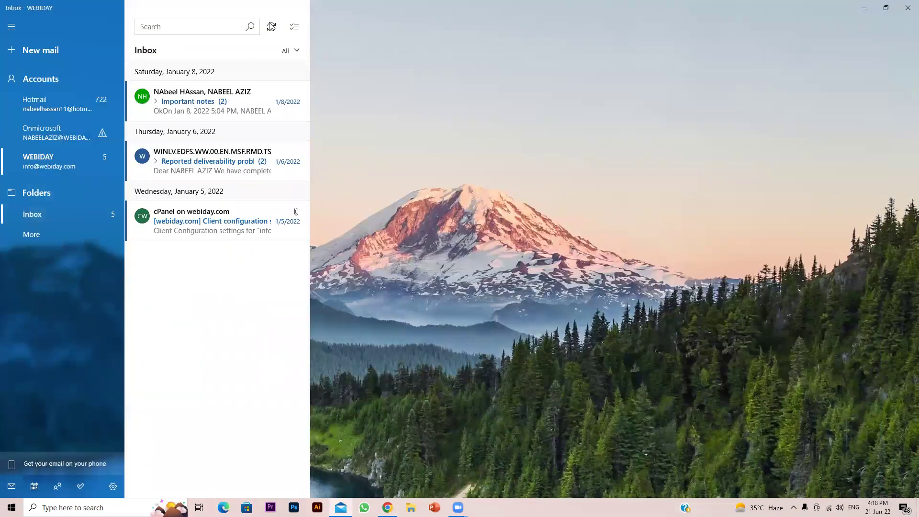
click(280, 29)
click(270, 30)
click(81, 234)
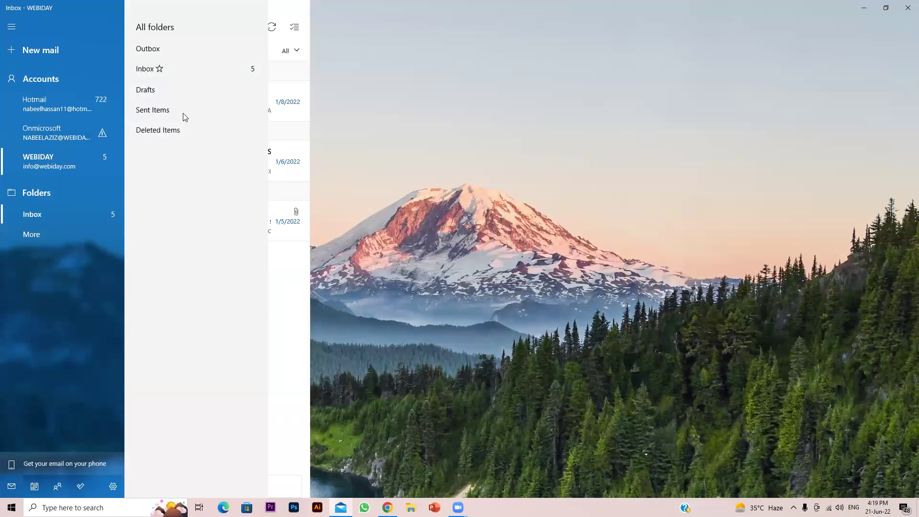
click(54, 230)
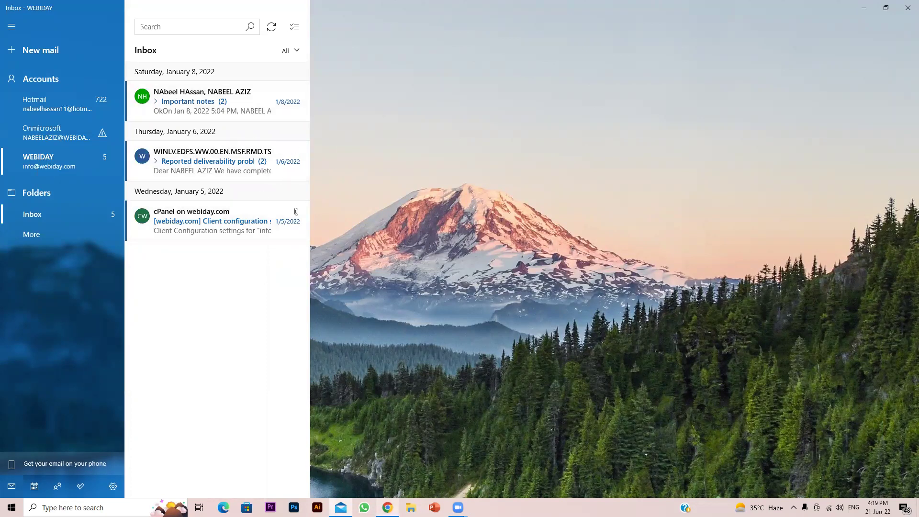
key(alt+Tab)
In the Gmail Test conversation, check the reply's sender details, return to Inbox, then sync Mail
click(315, 4)
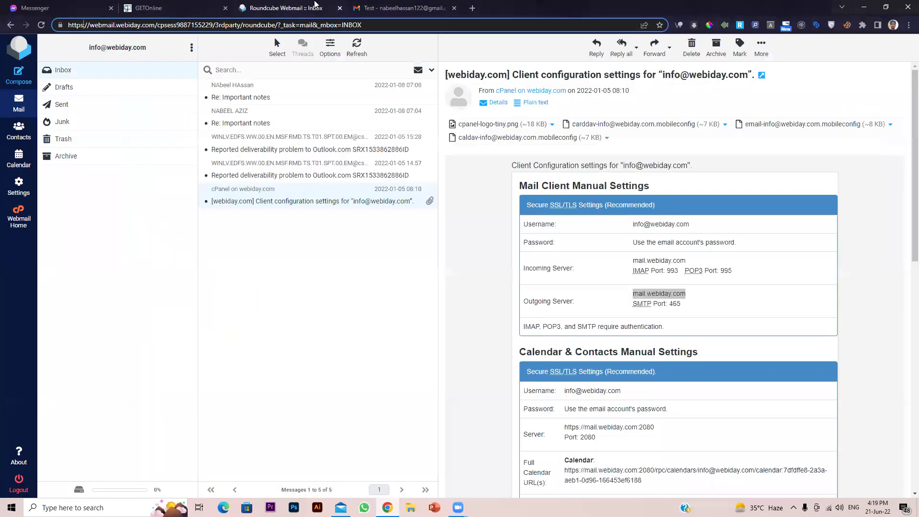
click(354, 6)
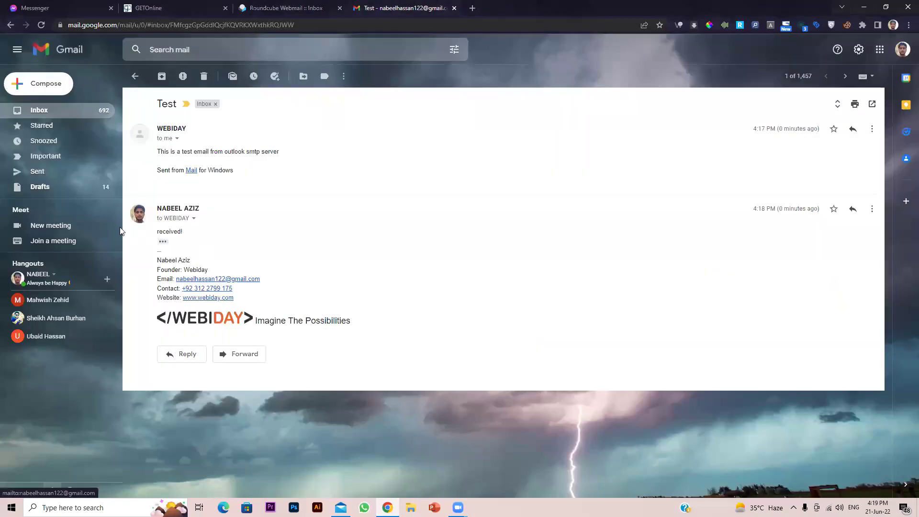
click(194, 218)
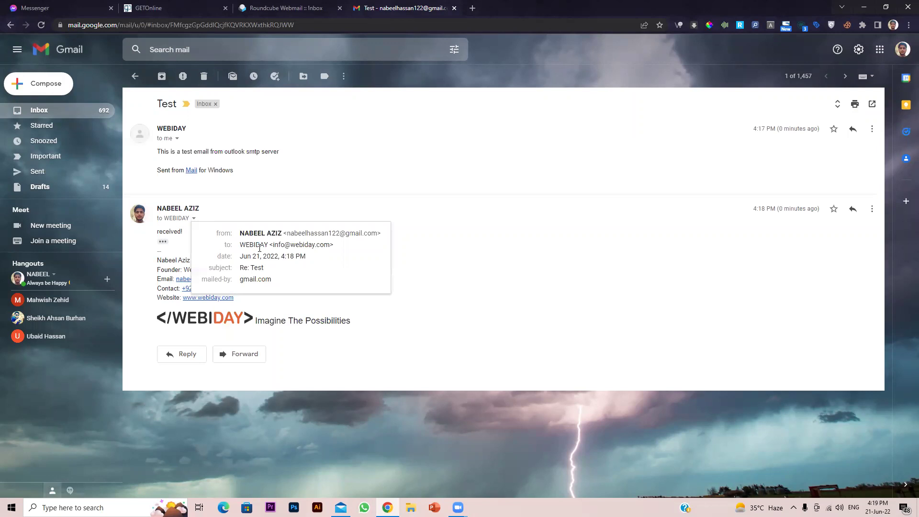
click(39, 110)
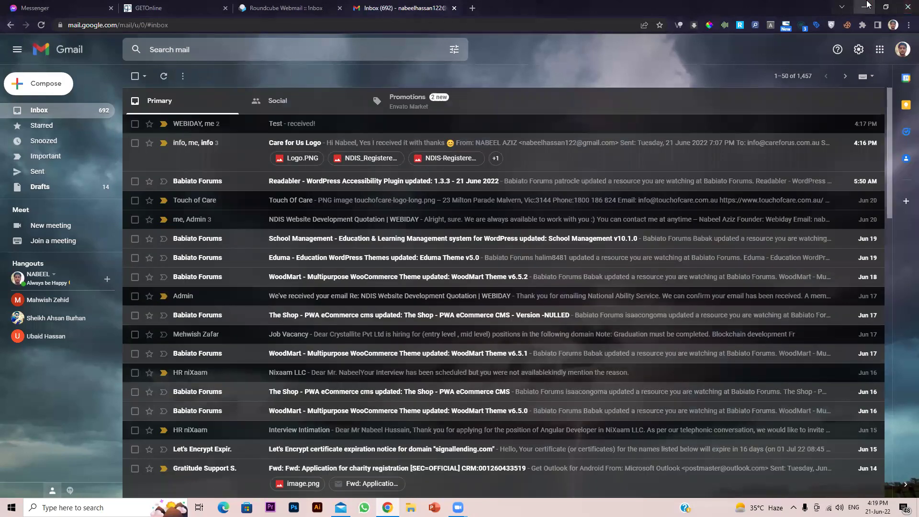
click(865, 6)
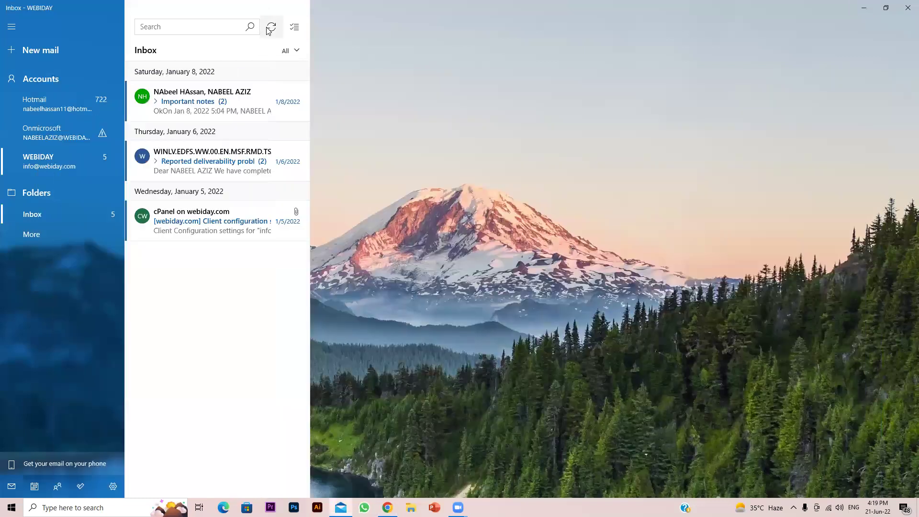
click(271, 27)
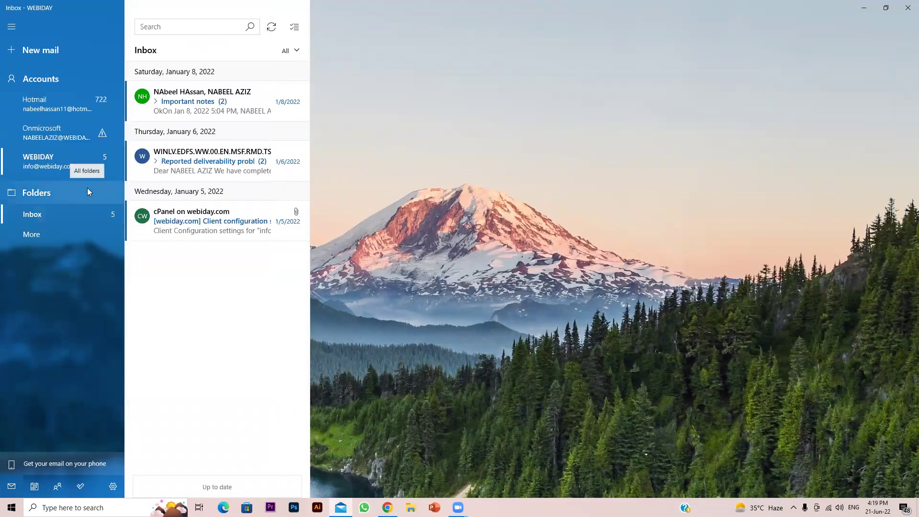
Sync the WEBIDAY inbox and open the new Re: Test reply reading 'received!'
click(297, 52)
click(298, 54)
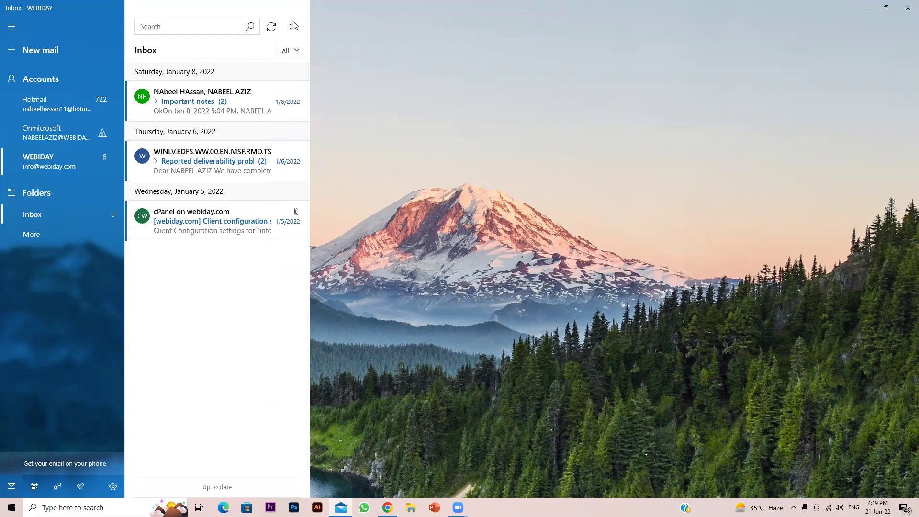
click(269, 26)
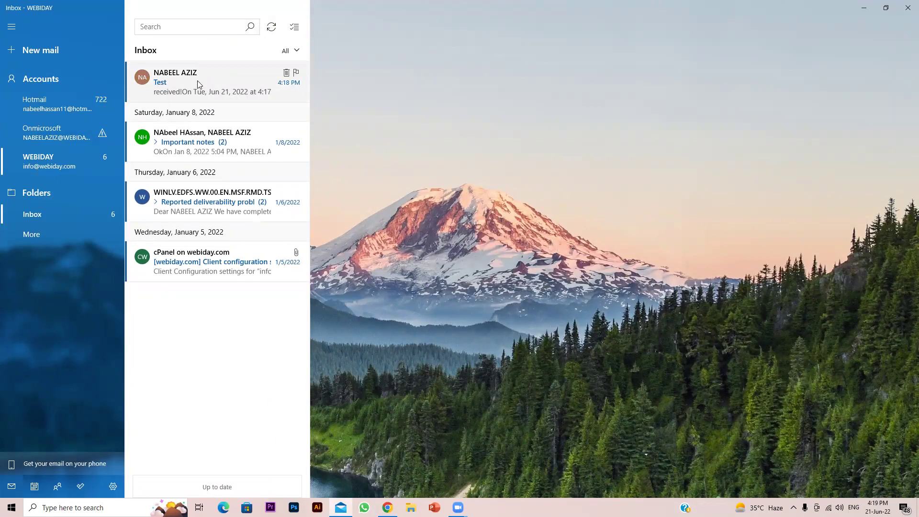
click(259, 85)
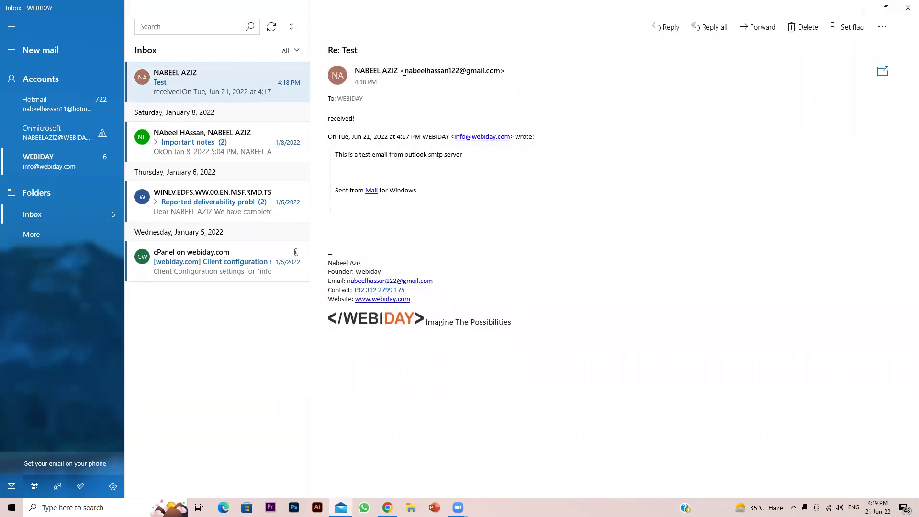
drag(404, 72, 506, 72)
drag(355, 118, 323, 118)
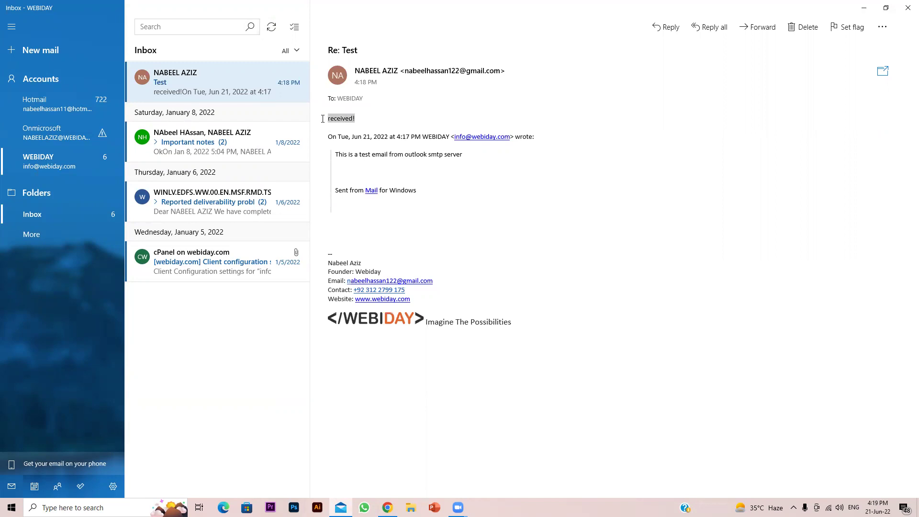